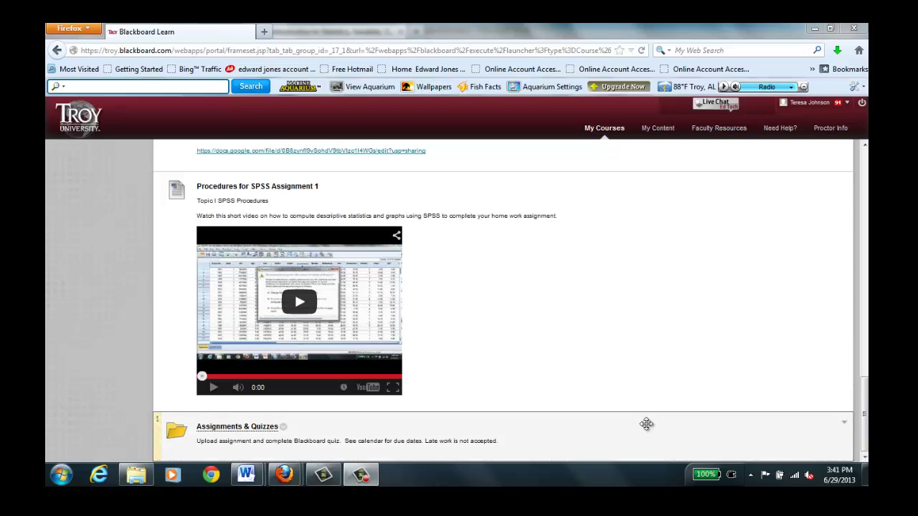
# From Assignments & Quizzes, open the HSHKHF Summer Research Grant Final Data Set.sav in IBM SPSS Statistics 21.0.
pyautogui.click(240, 429)
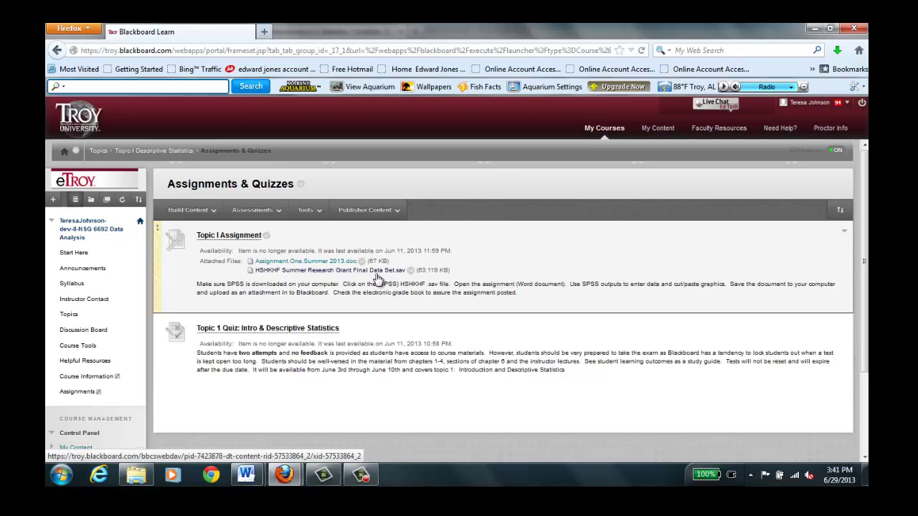
pyautogui.click(382, 271)
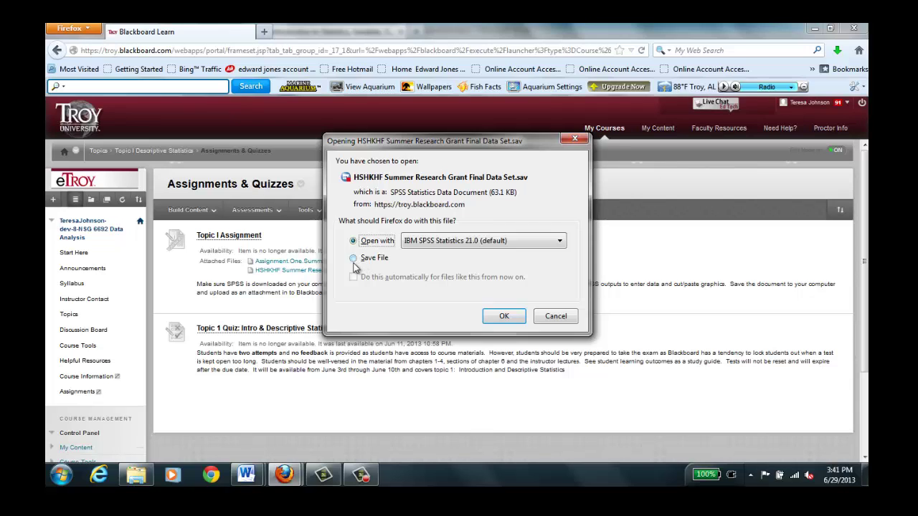
pyautogui.click(503, 316)
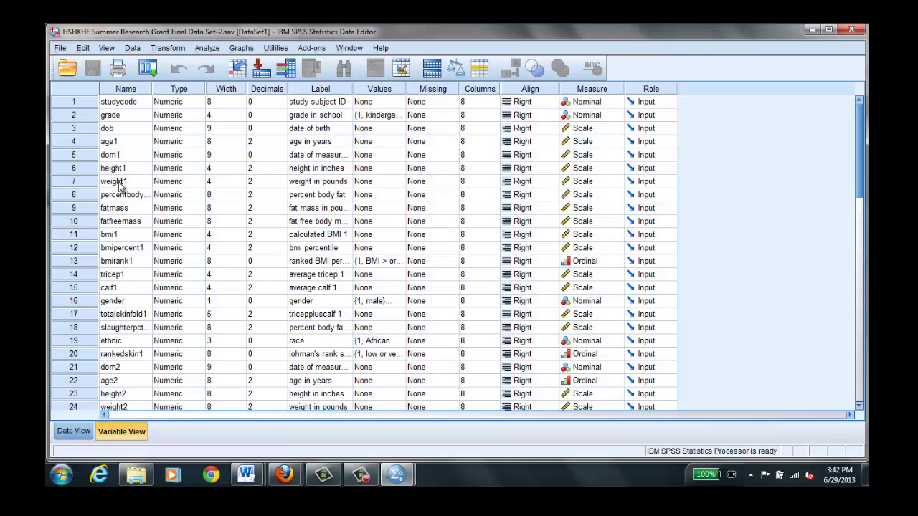
pyautogui.click(333, 184)
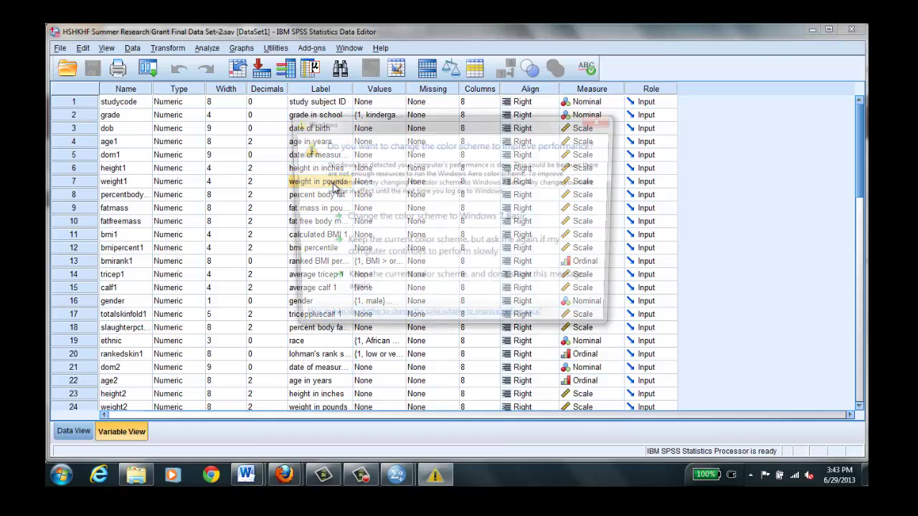
pyautogui.click(602, 124)
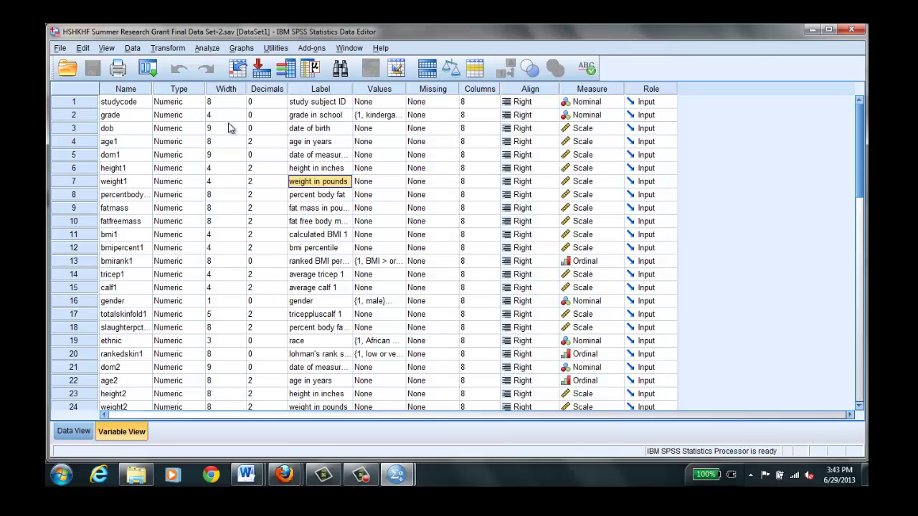
pyautogui.doubleClick(400, 119)
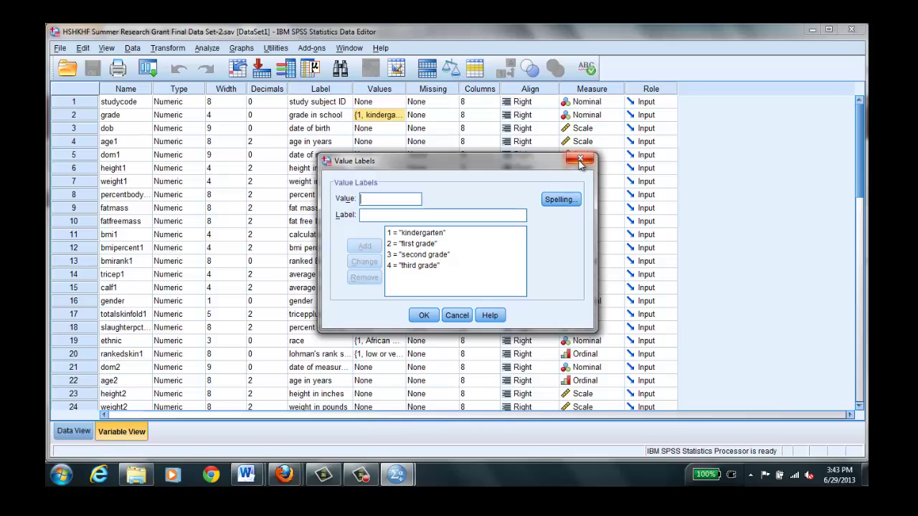
pyautogui.click(425, 316)
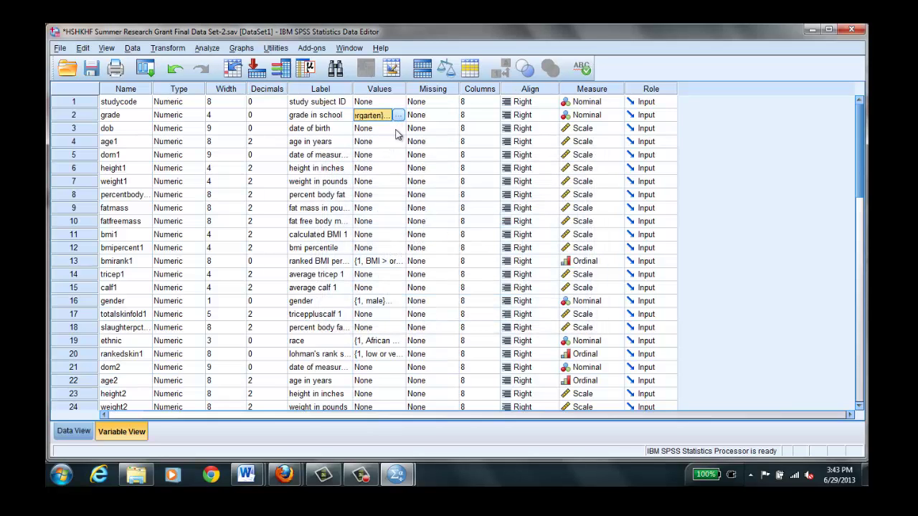
pyautogui.click(400, 266)
pyautogui.click(400, 265)
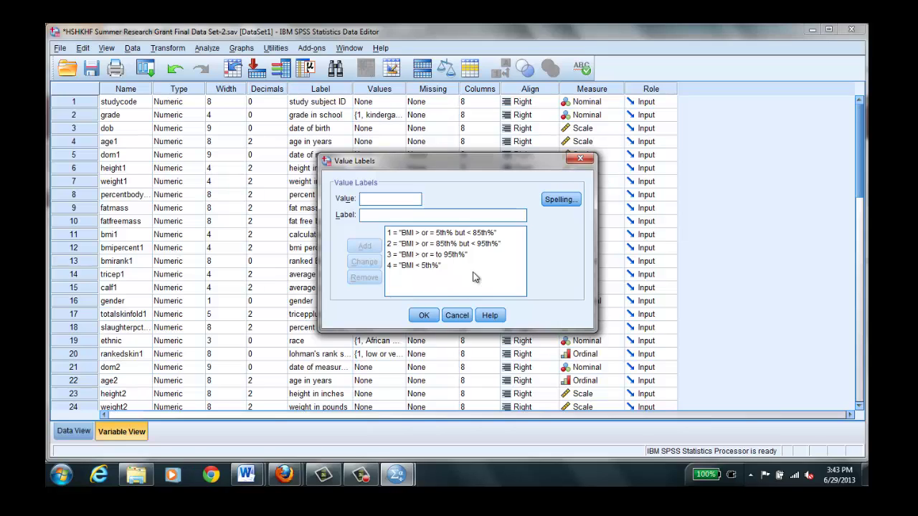
pyautogui.click(504, 270)
pyautogui.click(581, 160)
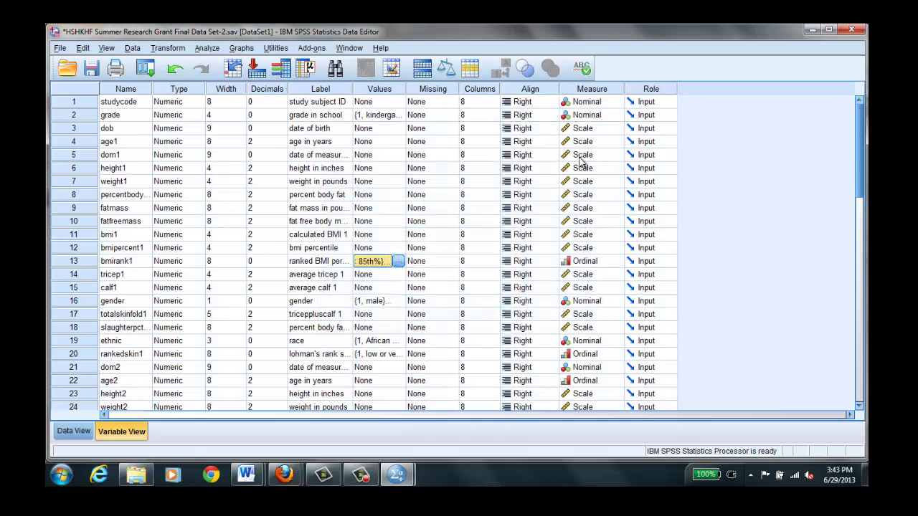
pyautogui.click(400, 302)
pyautogui.click(400, 301)
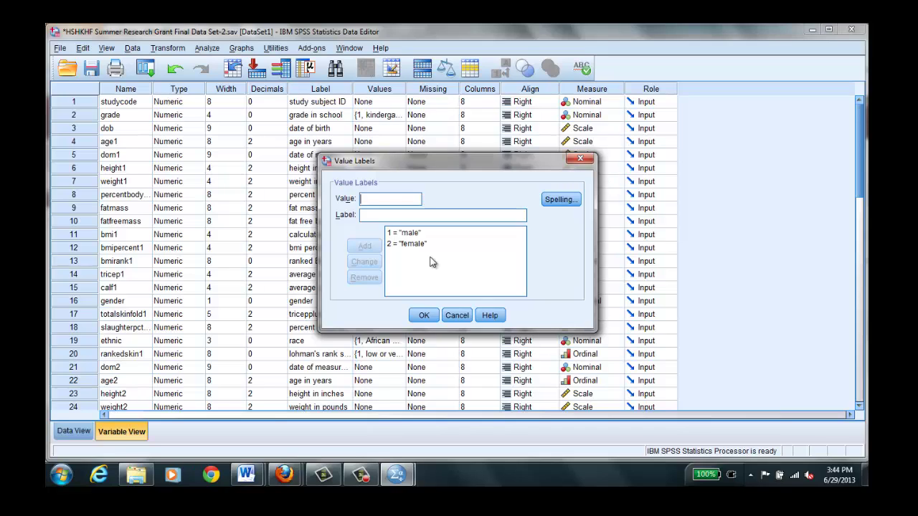
pyautogui.click(585, 160)
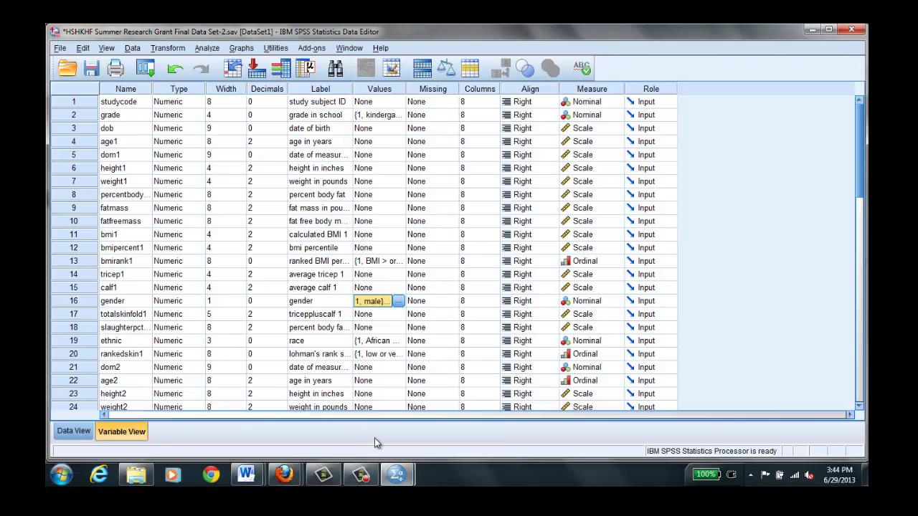
# Check the gender variable's type, then switch to Data View to see the case values.
pyautogui.click(194, 301)
pyautogui.click(201, 300)
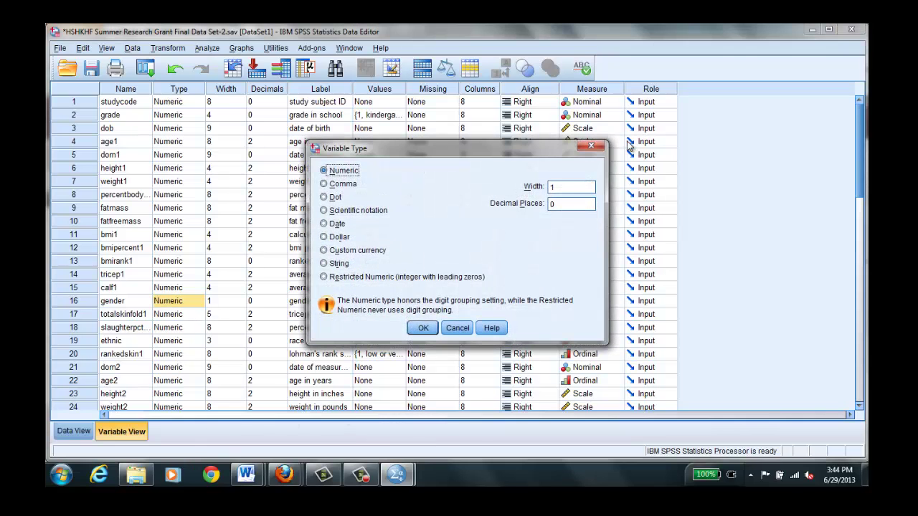
pyautogui.click(590, 146)
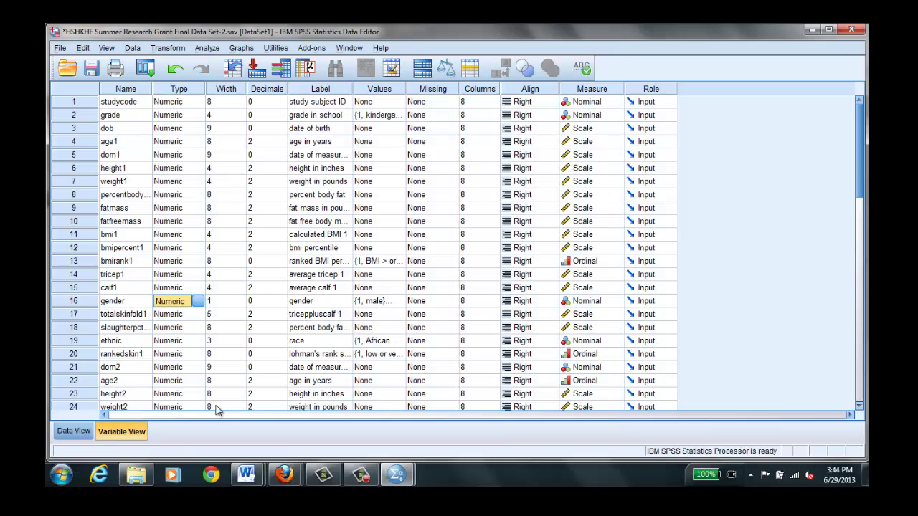
pyautogui.click(75, 437)
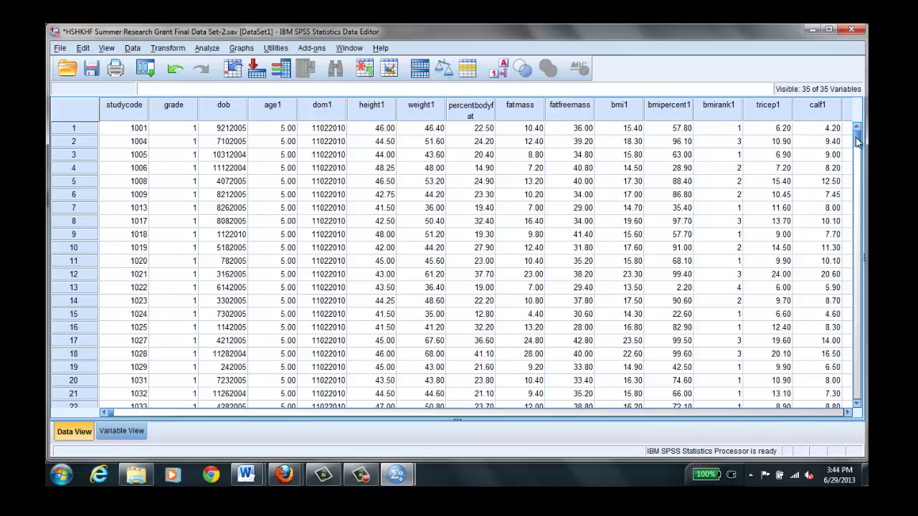
pyautogui.moveTo(857, 142); pyautogui.dragTo(858, 365)
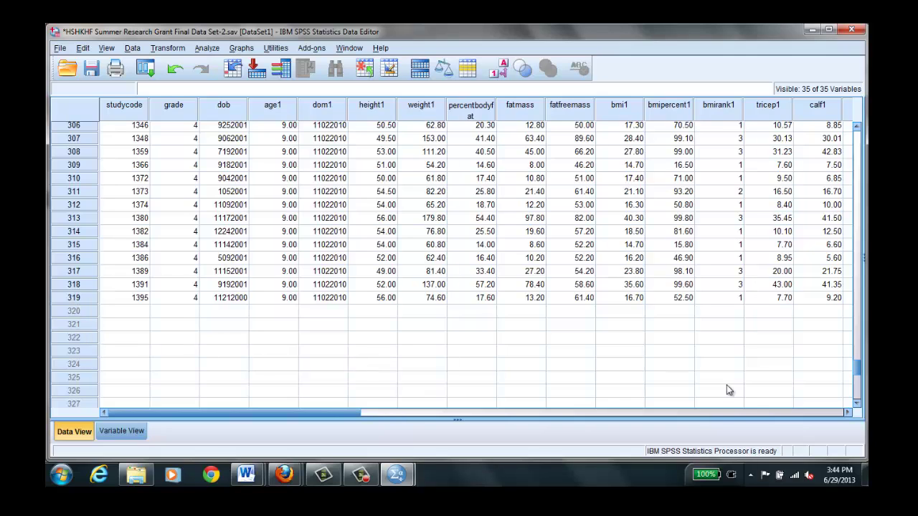
pyautogui.moveTo(857, 369); pyautogui.dragTo(858, 135)
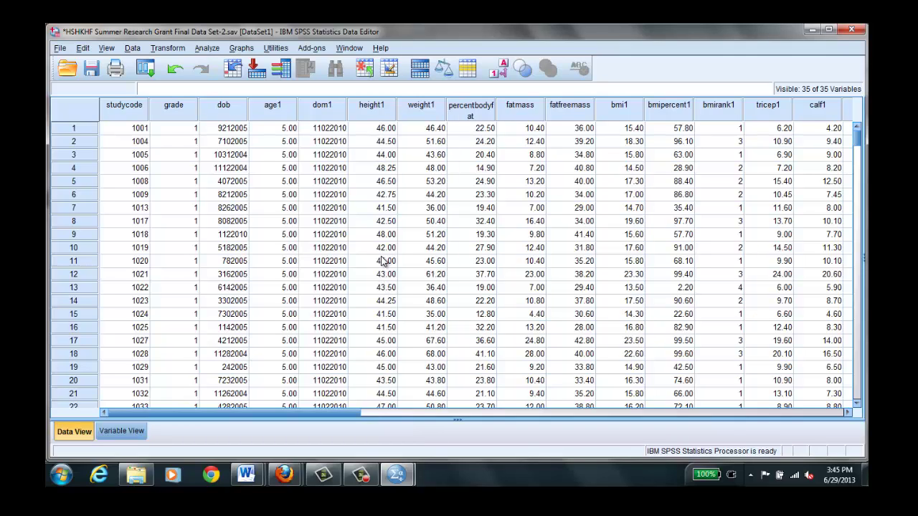
pyautogui.click(132, 438)
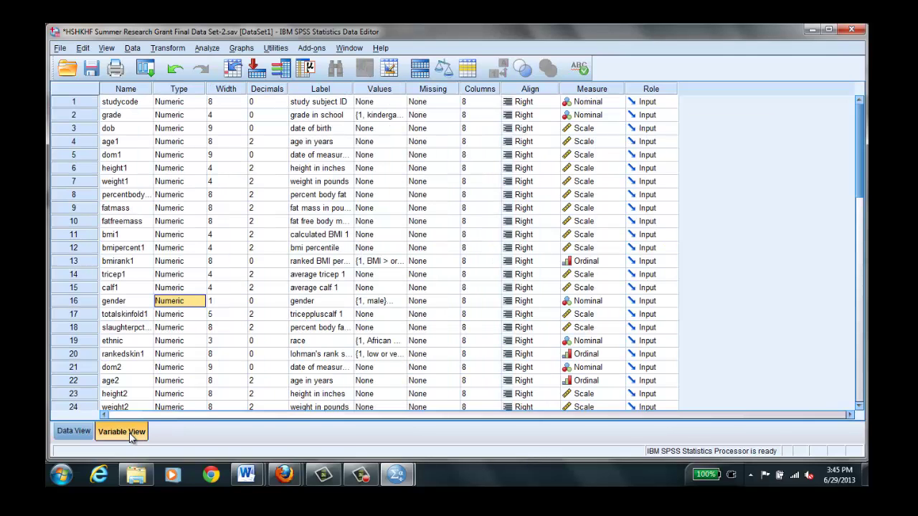
pyautogui.click(334, 172)
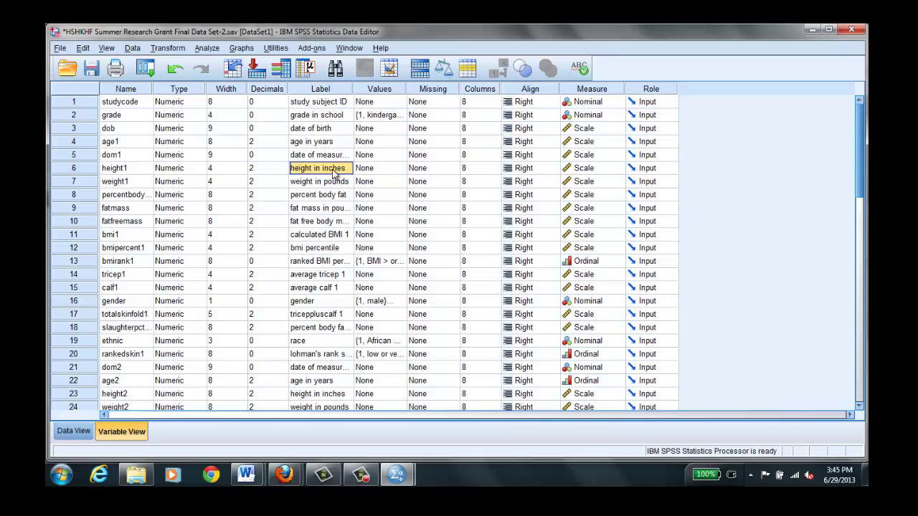
pyautogui.click(74, 431)
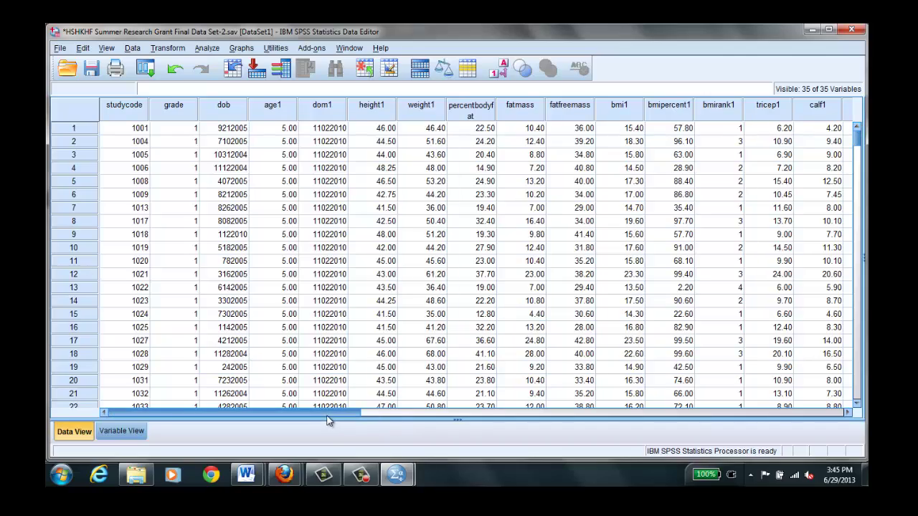
pyautogui.moveTo(333, 420); pyautogui.dragTo(560, 421)
pyautogui.click(602, 120)
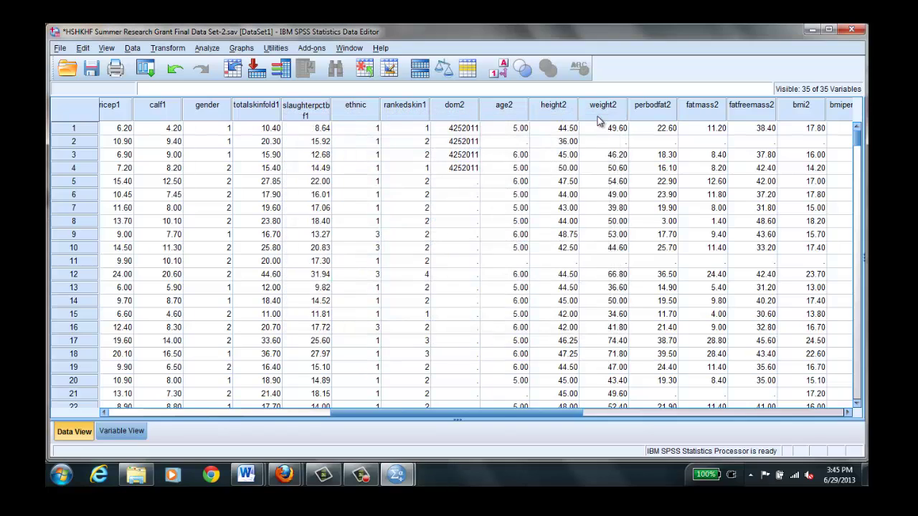
pyautogui.moveTo(500, 419); pyautogui.dragTo(150, 427)
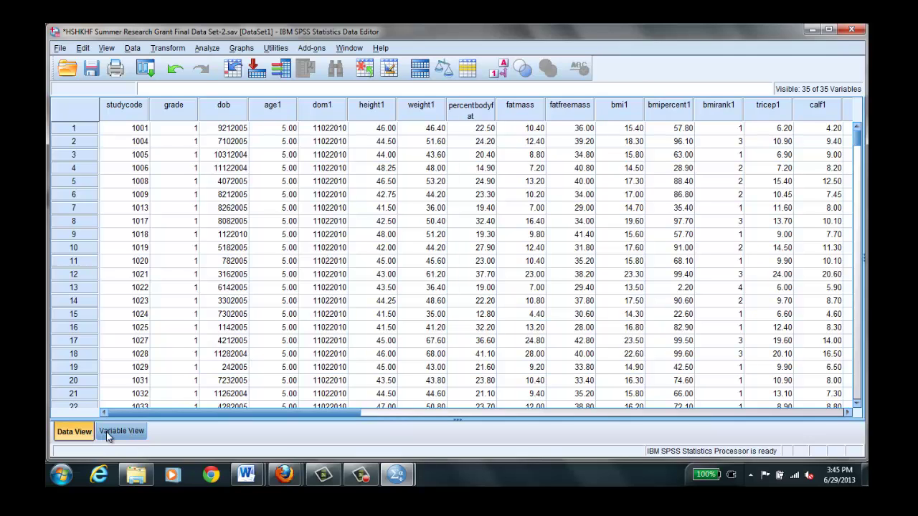
# Switch back to Variable View to see the variable definitions.
pyautogui.click(118, 435)
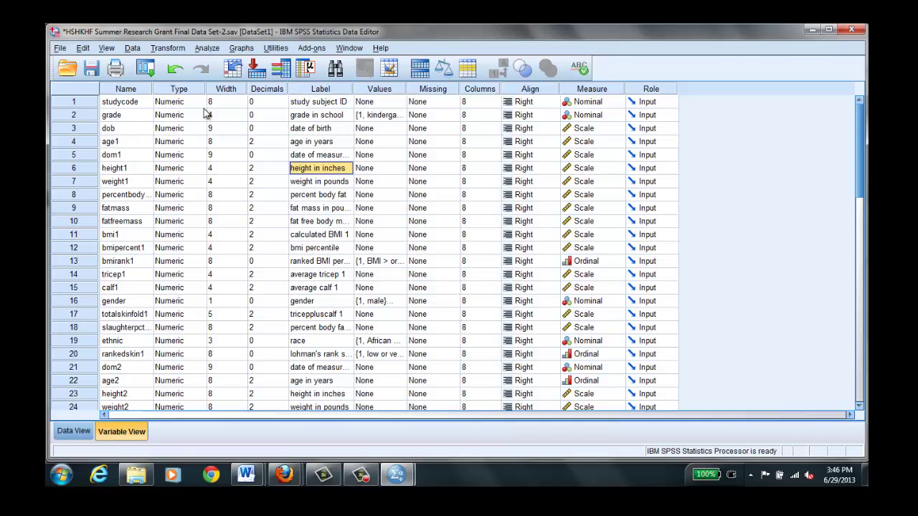
# Open the Frequencies dialog from Analyze and browse its variable list.
pyautogui.click(212, 51)
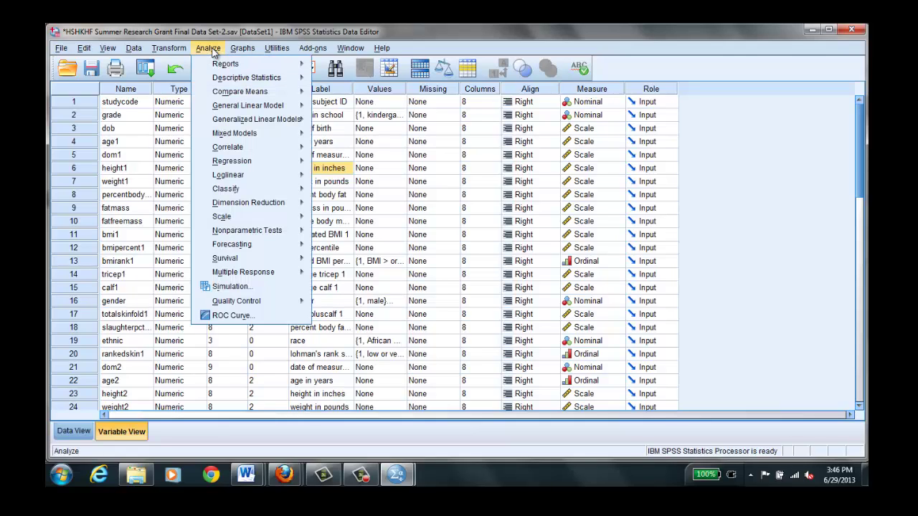
pyautogui.moveTo(221, 82)
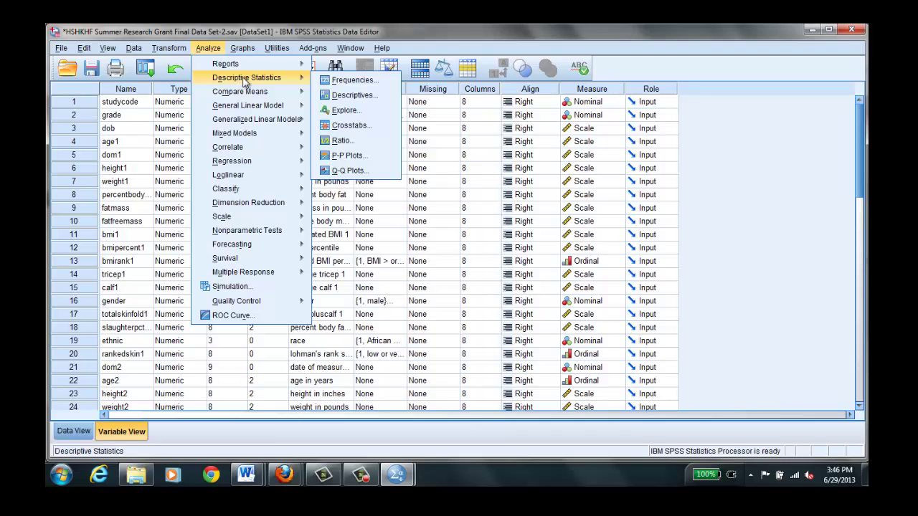
pyautogui.click(337, 83)
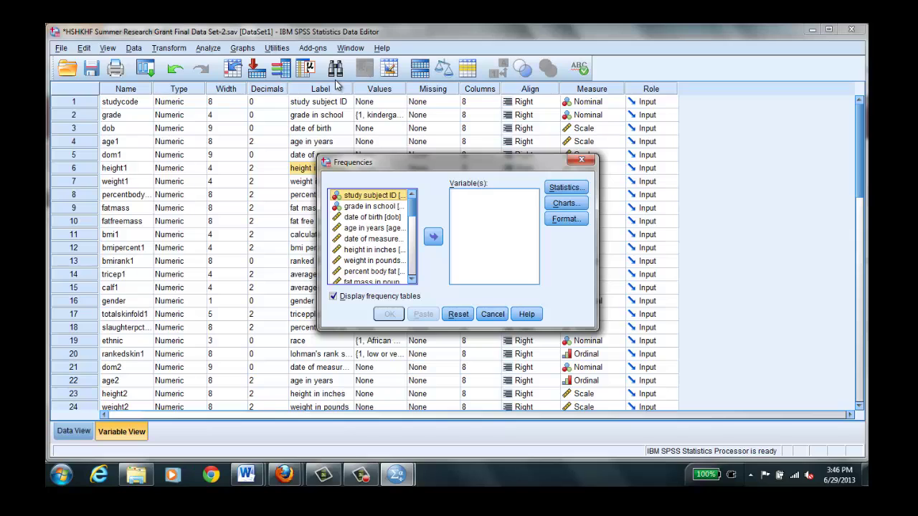
pyautogui.click(412, 282)
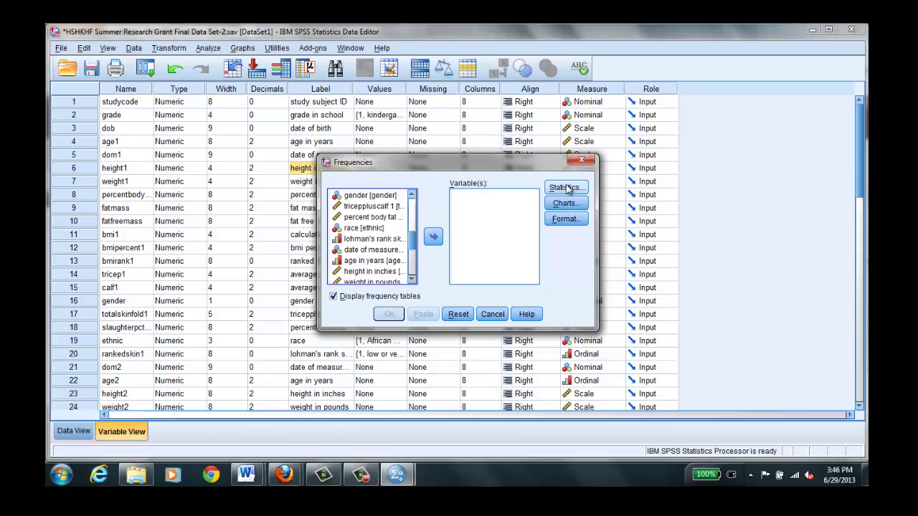
pyautogui.scroll(-4, 412, 215)
pyautogui.scroll(1, 413, 199)
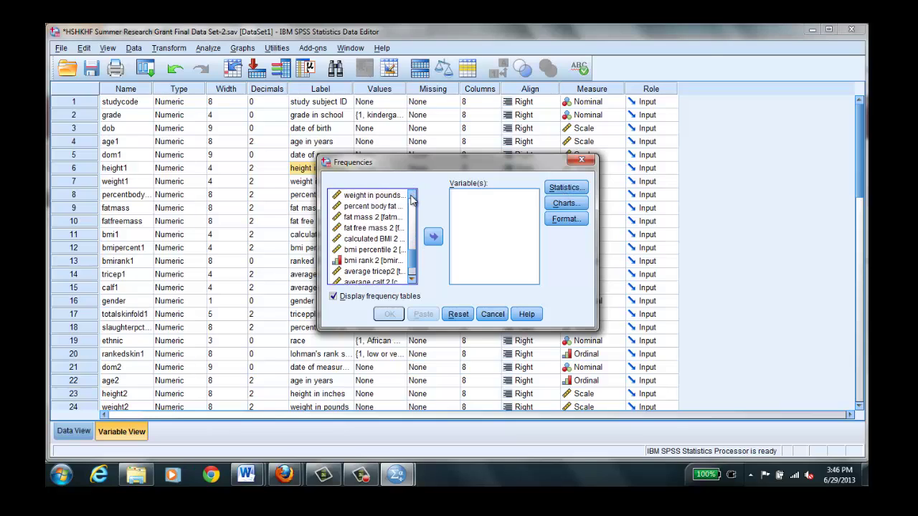
pyautogui.scroll(6, 411, 215)
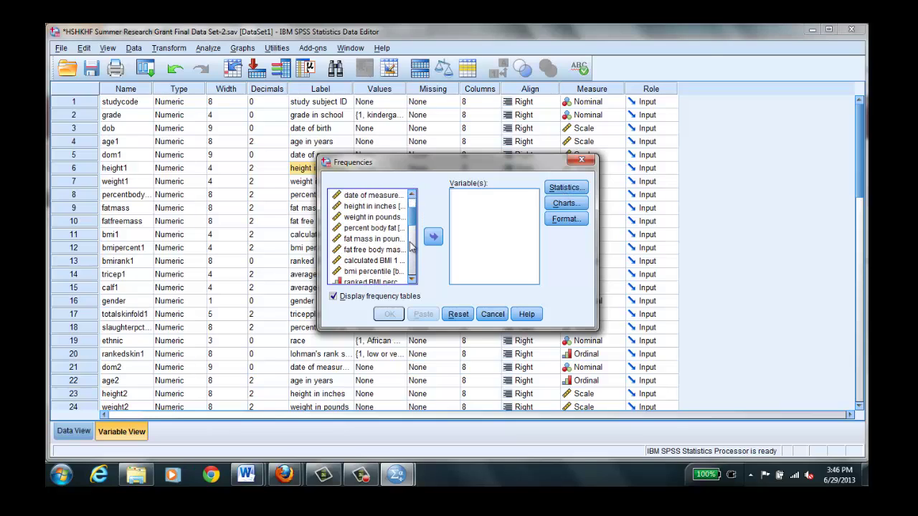
pyautogui.click(413, 278)
pyautogui.click(412, 278)
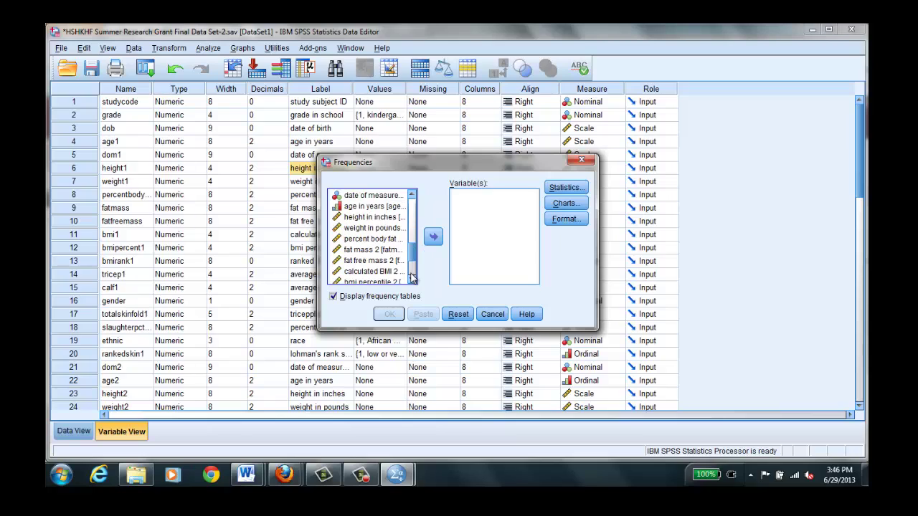
pyautogui.click(412, 278)
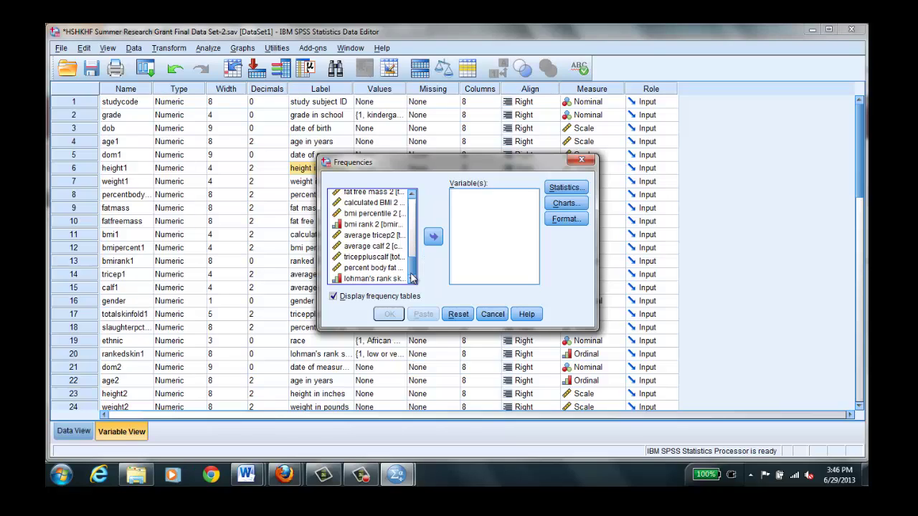
pyautogui.click(412, 194)
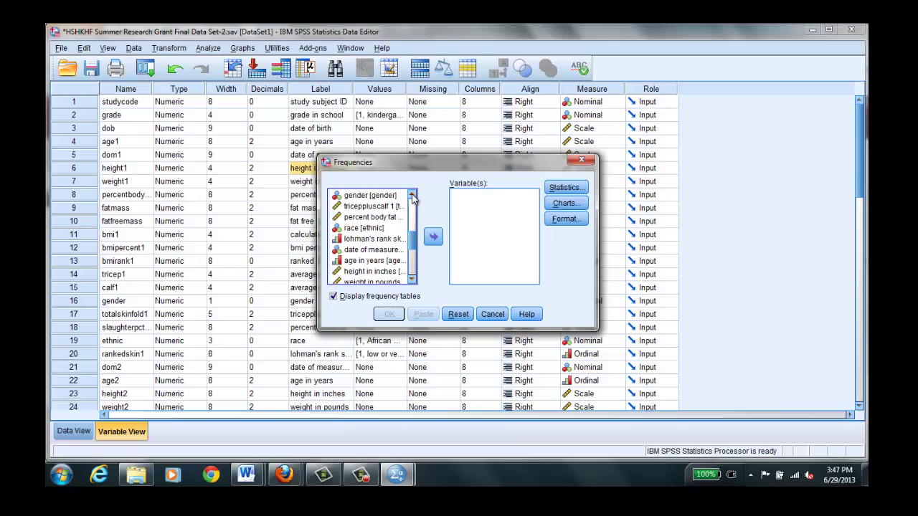
pyautogui.scroll(1, 412, 197)
# Add gender, average calf 1 and lohman's rank skinfold to the Variable(s) list.
pyautogui.click(374, 228)
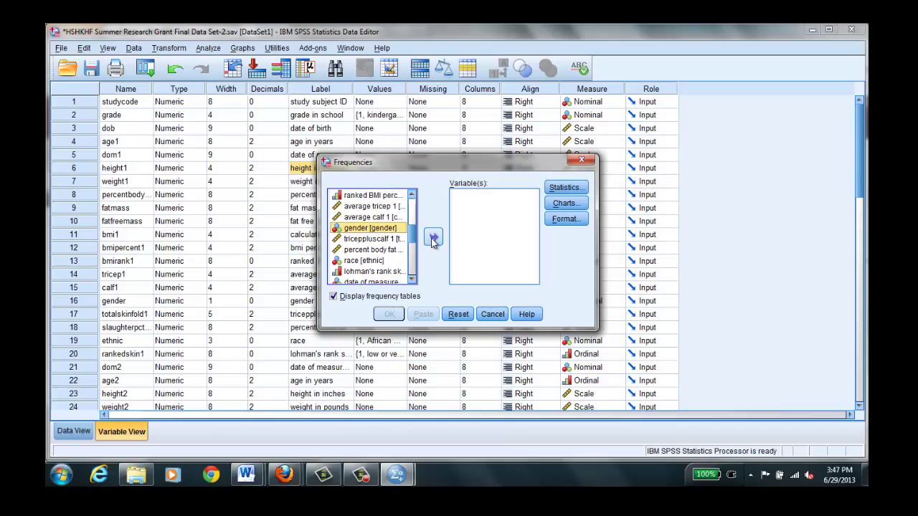
pyautogui.click(433, 239)
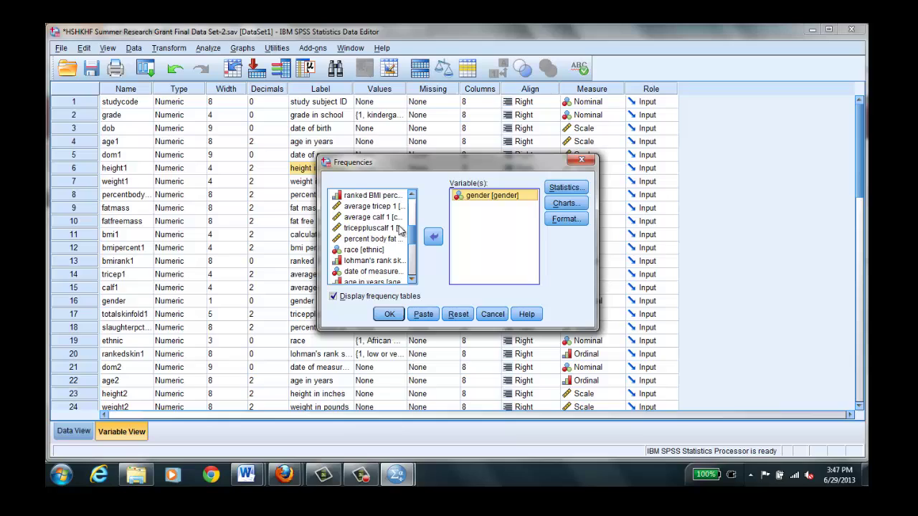
pyautogui.click(376, 217)
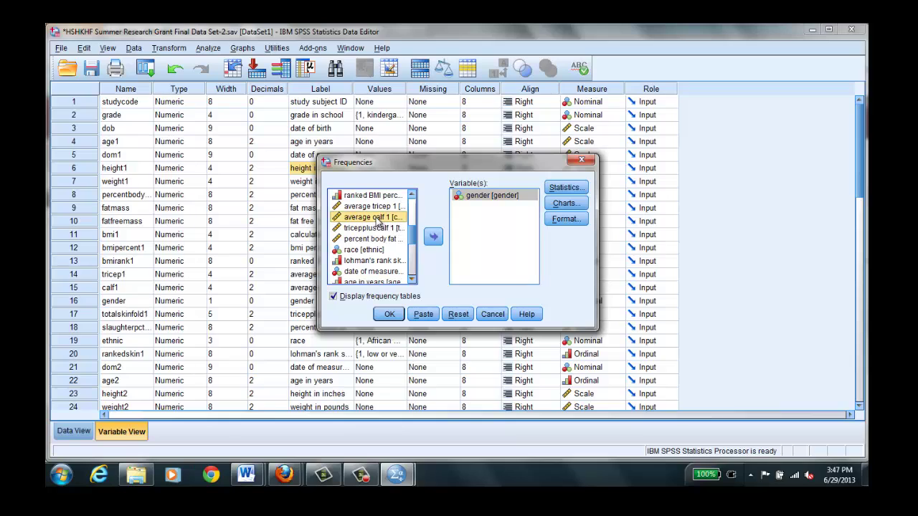
pyautogui.click(433, 239)
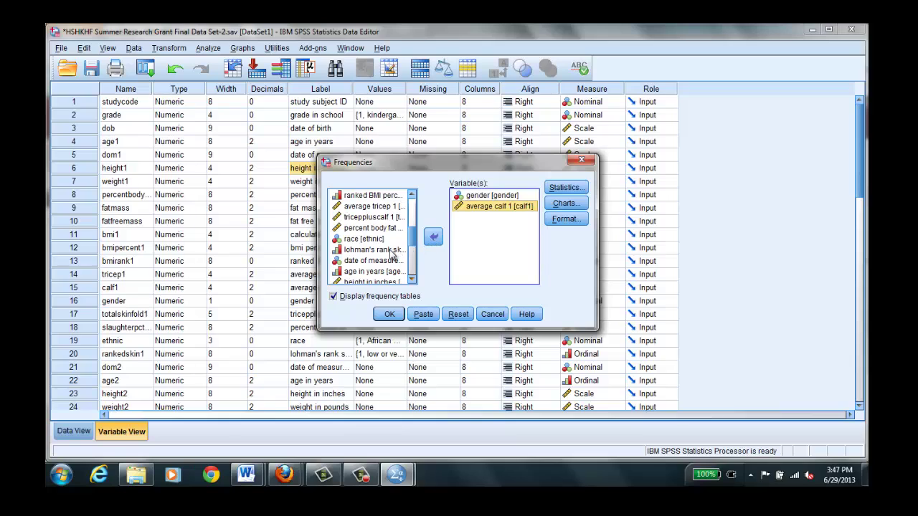
pyautogui.click(393, 251)
pyautogui.click(433, 239)
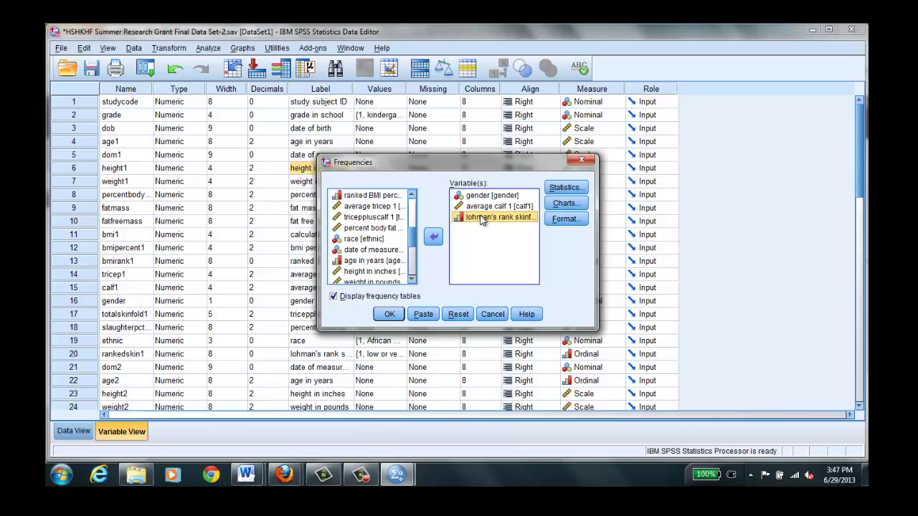
# Request mean, median, mode, std. deviation, range, minimum, maximum, skewness and kurtosis, then run.
pyautogui.click(563, 188)
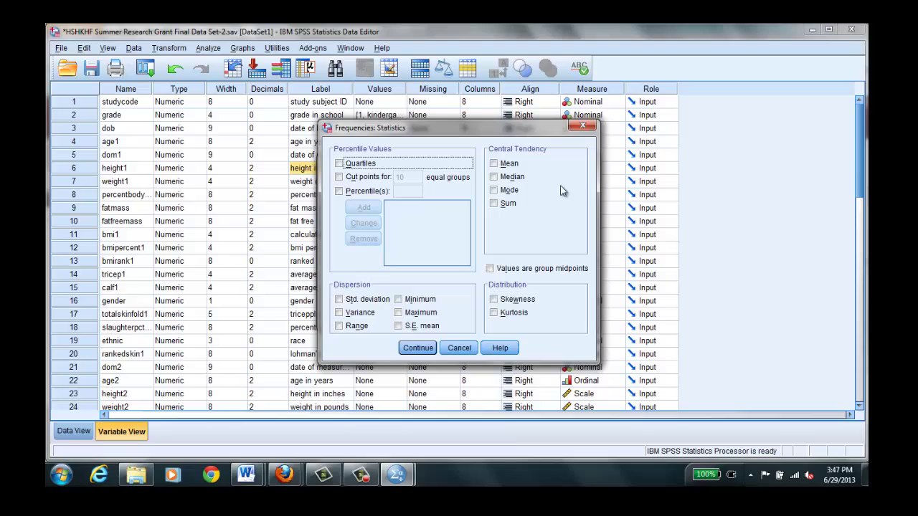
pyautogui.click(494, 164)
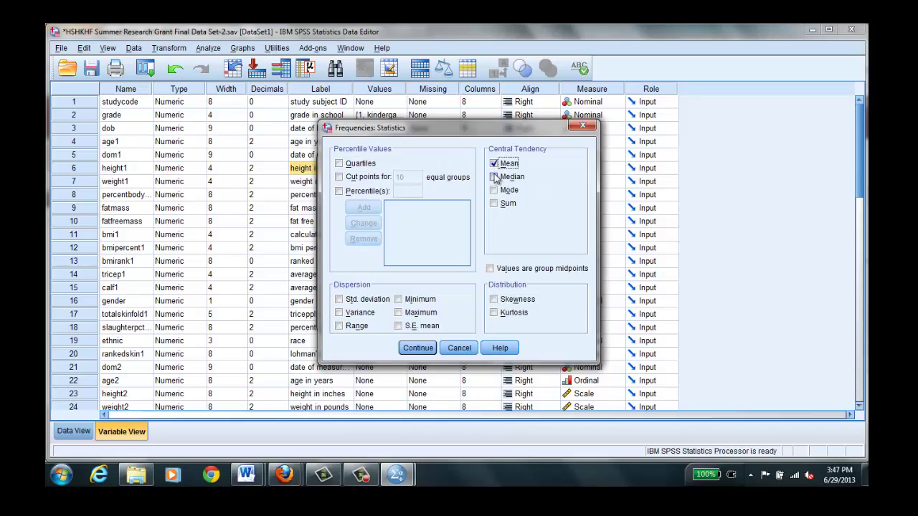
pyautogui.click(494, 177)
pyautogui.click(494, 191)
pyautogui.click(339, 300)
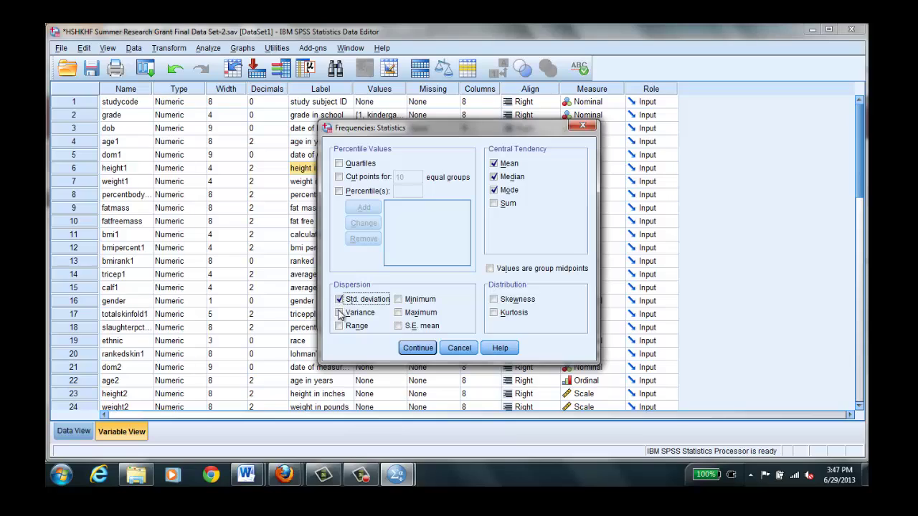
pyautogui.click(339, 326)
pyautogui.click(399, 299)
pyautogui.click(398, 312)
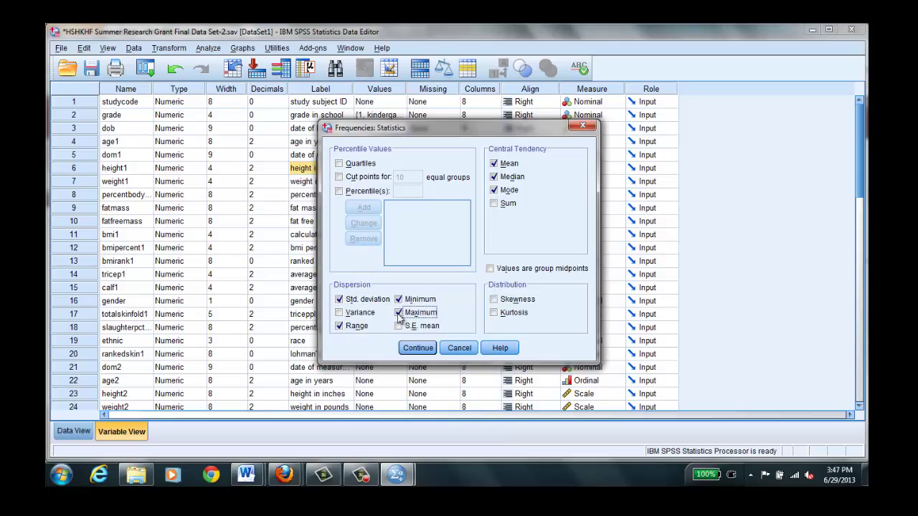
pyautogui.click(494, 301)
pyautogui.click(494, 313)
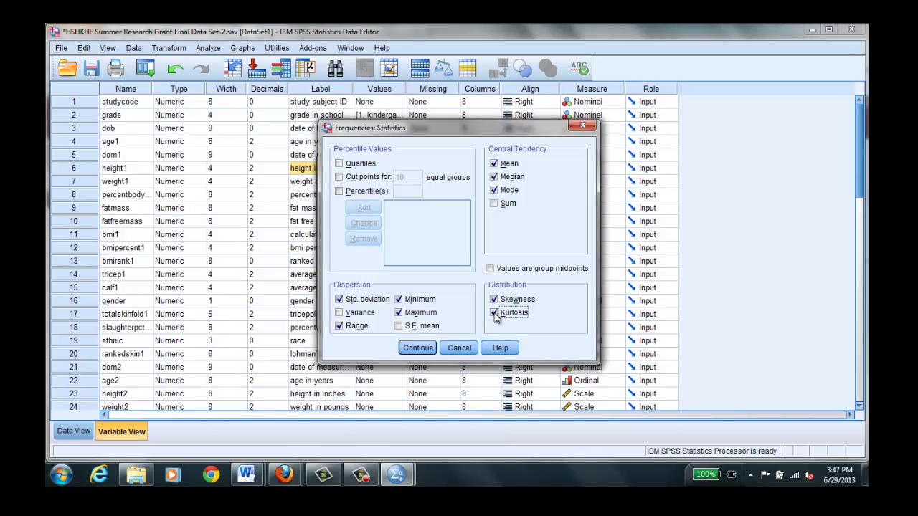
pyautogui.click(417, 348)
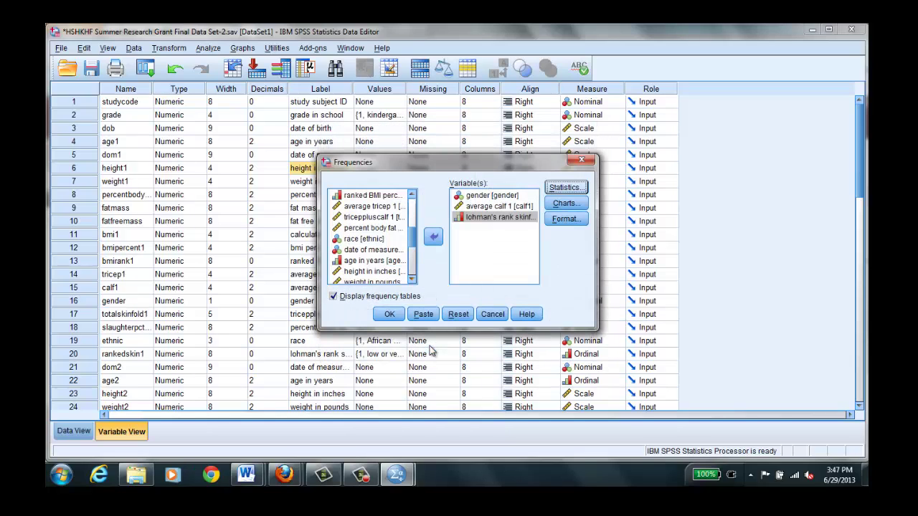
pyautogui.click(390, 316)
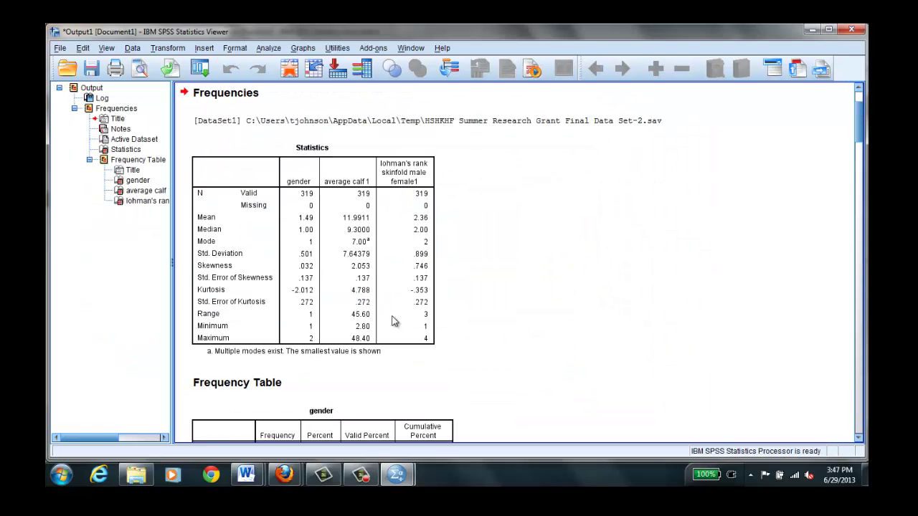
# Scroll the output down to the gender frequency table showing 162 males and 157 females.
pyautogui.click(393, 320)
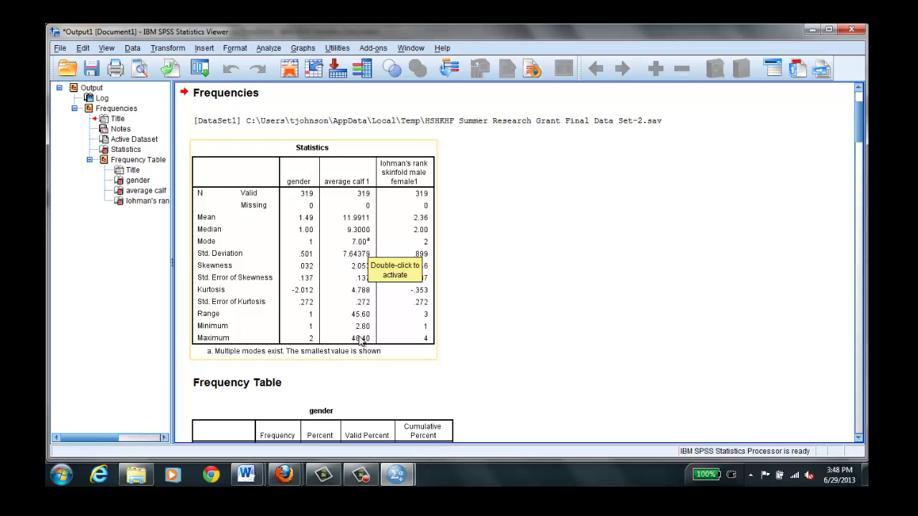
pyautogui.click(859, 438)
pyautogui.click(859, 439)
pyautogui.click(859, 439)
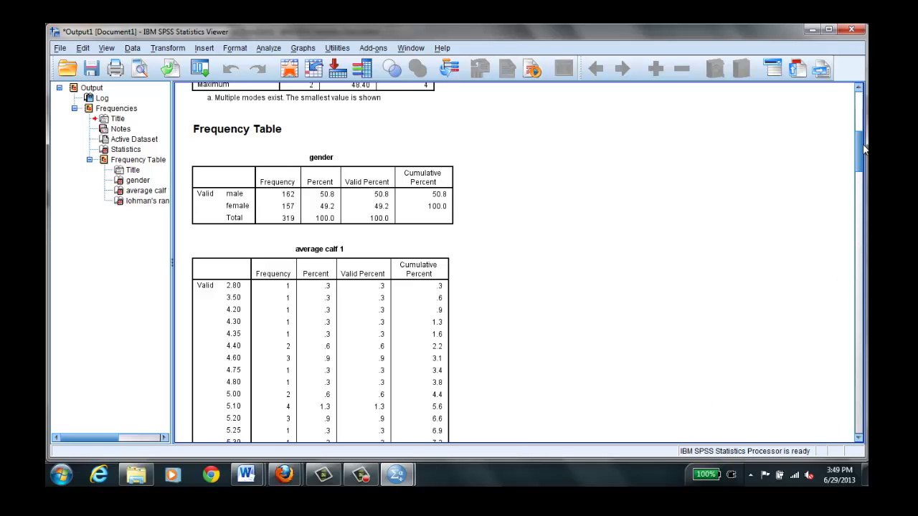
# Scroll the output down to the lohman's rank skinfold frequency table (195 optimal of 319).
pyautogui.moveTo(861, 151); pyautogui.dragTo(866, 416)
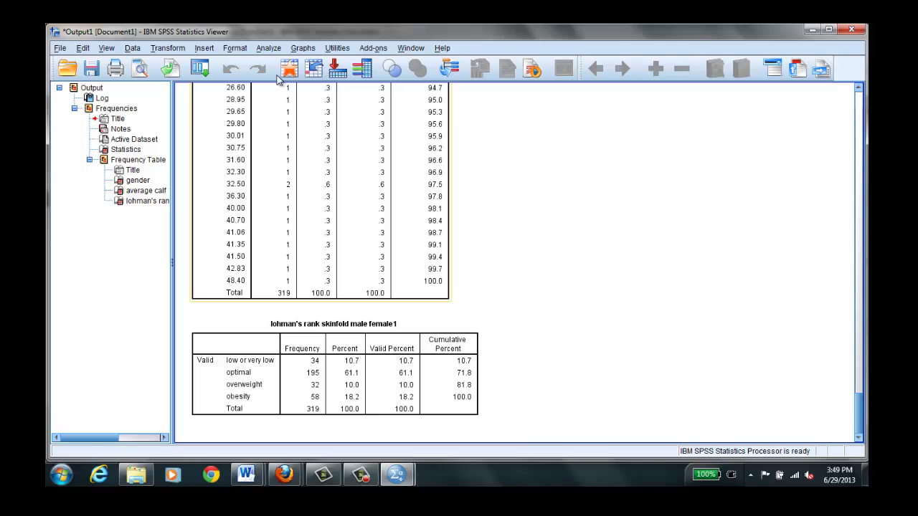
pyautogui.click(273, 51)
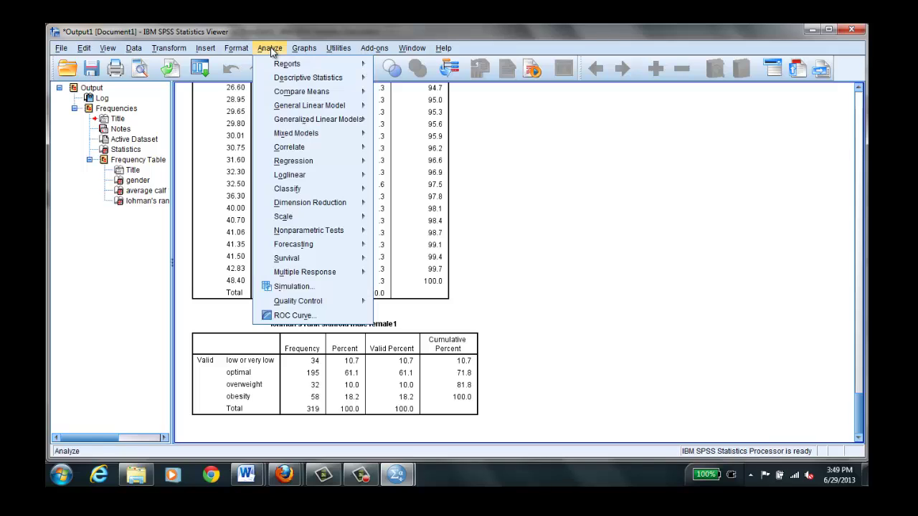
pyautogui.moveTo(285, 81)
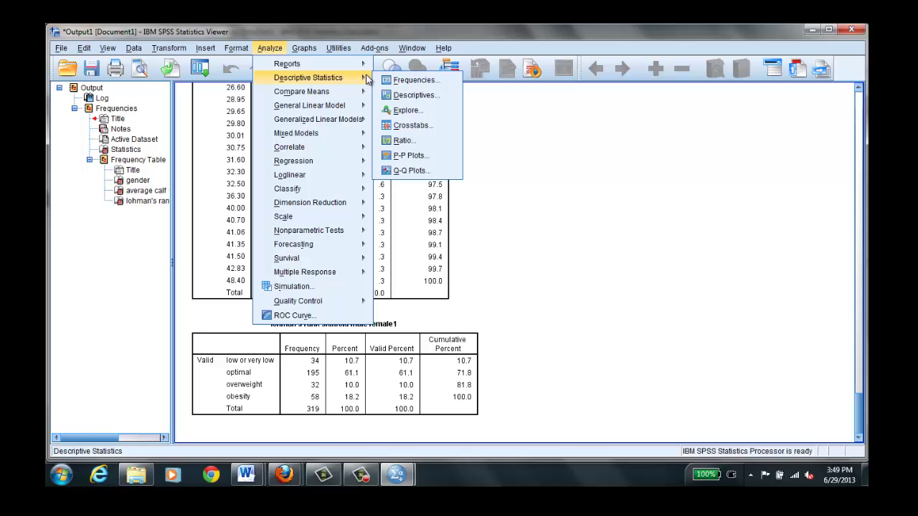
pyautogui.click(402, 84)
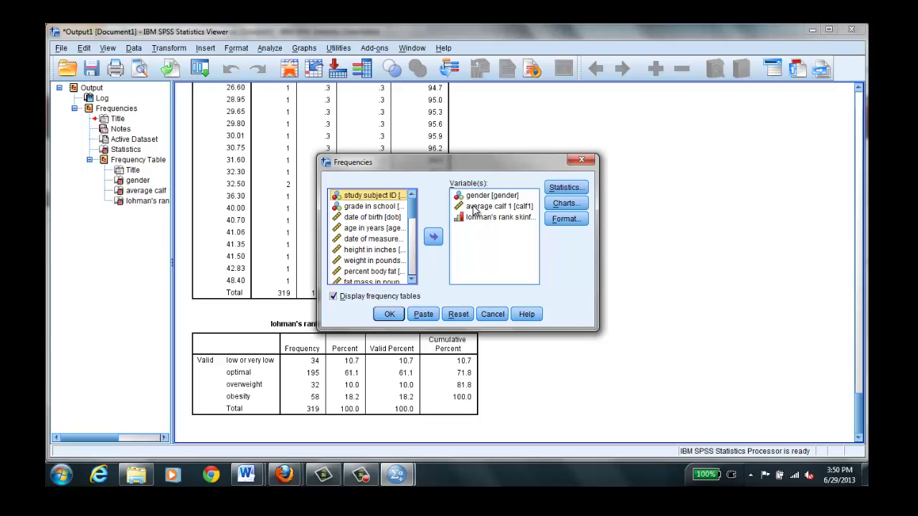
pyautogui.click(580, 159)
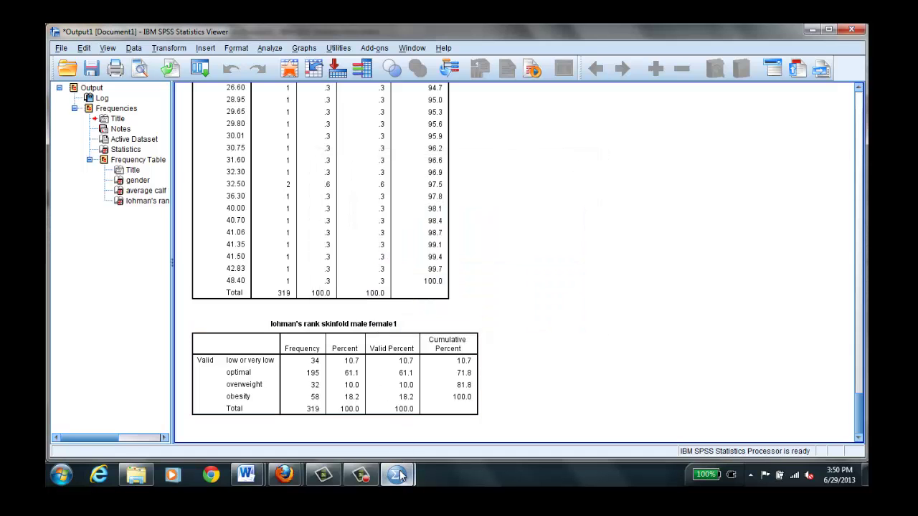
# Switch to the Data Editor and open the Graphs > Legacy Dialogs > Bar chart dialog.
pyautogui.moveTo(396, 474)
pyautogui.click(442, 438)
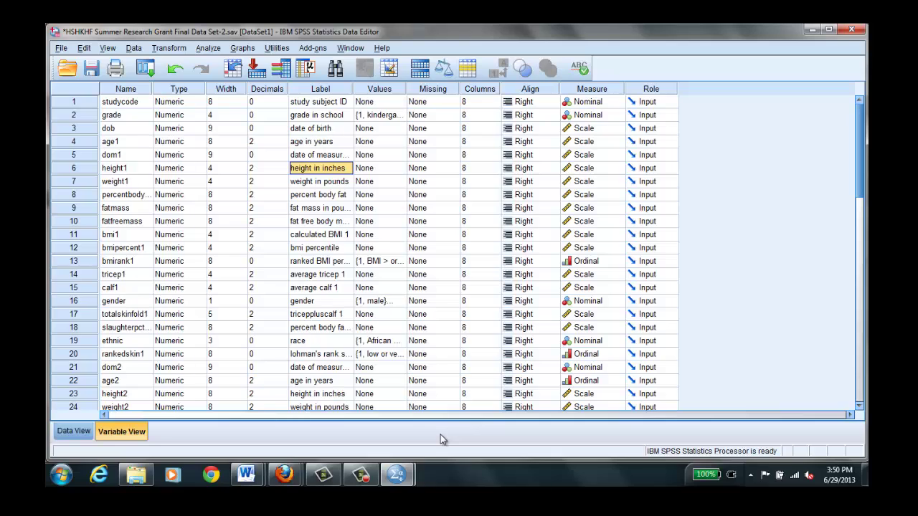
pyautogui.click(243, 49)
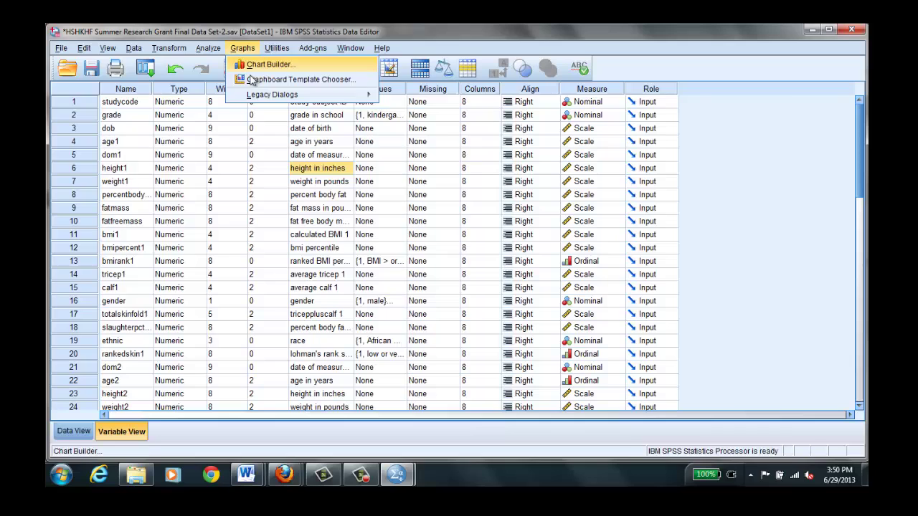
pyautogui.moveTo(256, 99)
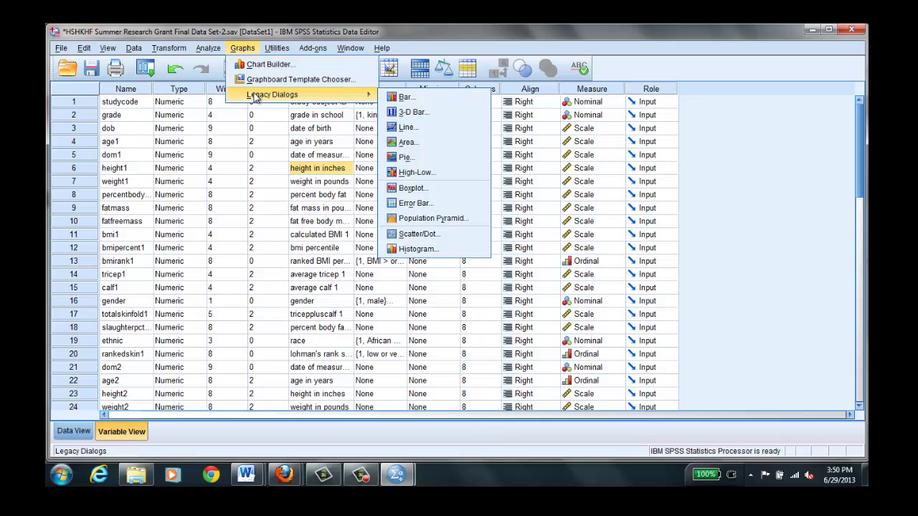
pyautogui.click(402, 97)
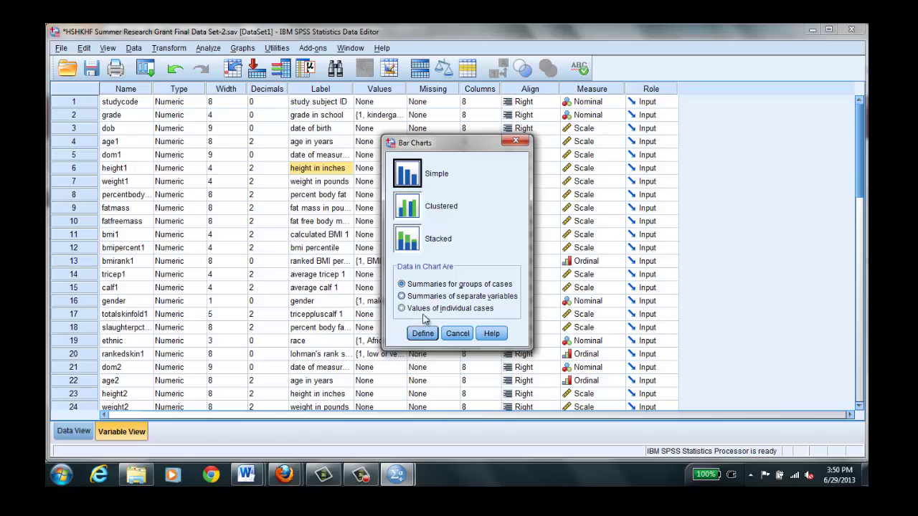
# Create a simple bar chart with gender on the category axis, titled 'Gender in the HSHKHF Data Set'.
pyautogui.click(423, 333)
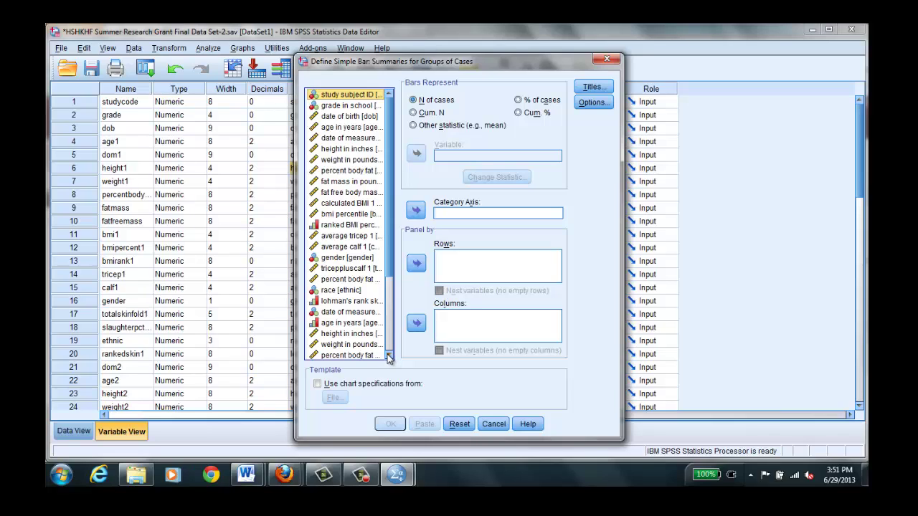
pyautogui.click(388, 359)
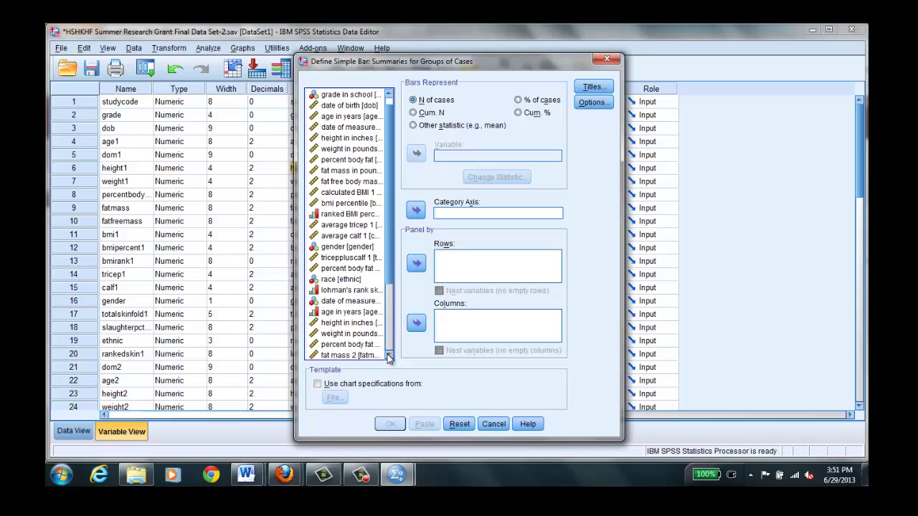
pyautogui.click(334, 247)
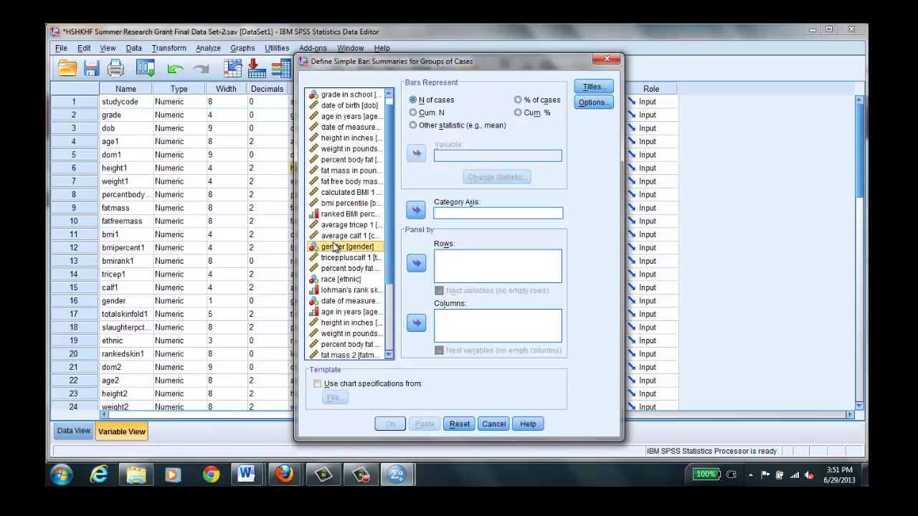
pyautogui.click(418, 210)
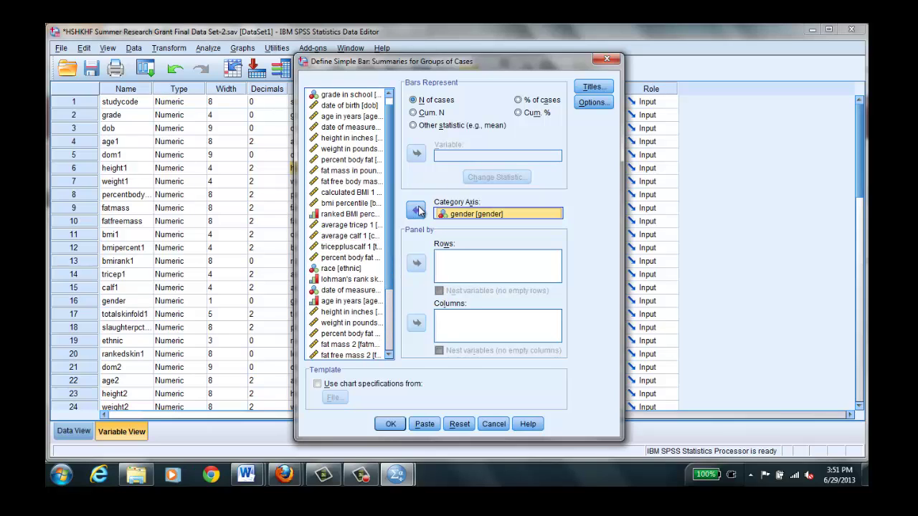
pyautogui.click(590, 87)
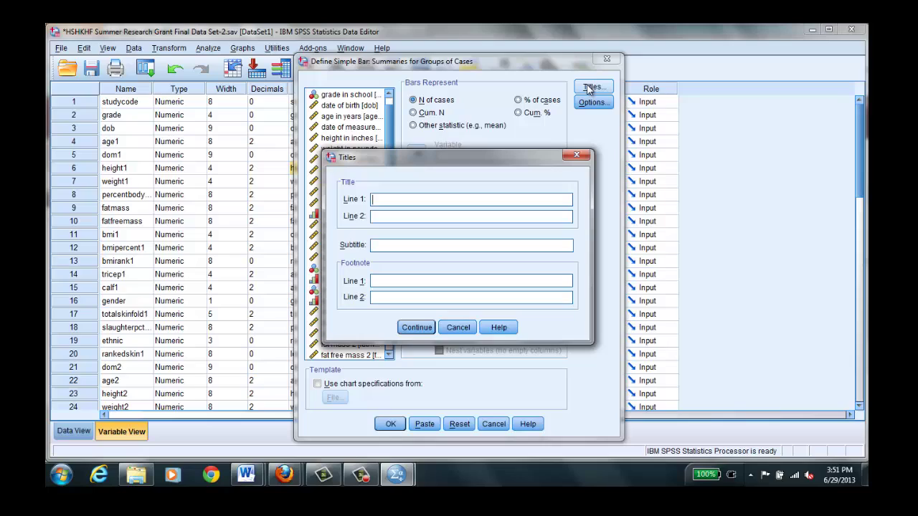
pyautogui.write('Gender in the HSHKHF Data SEt')
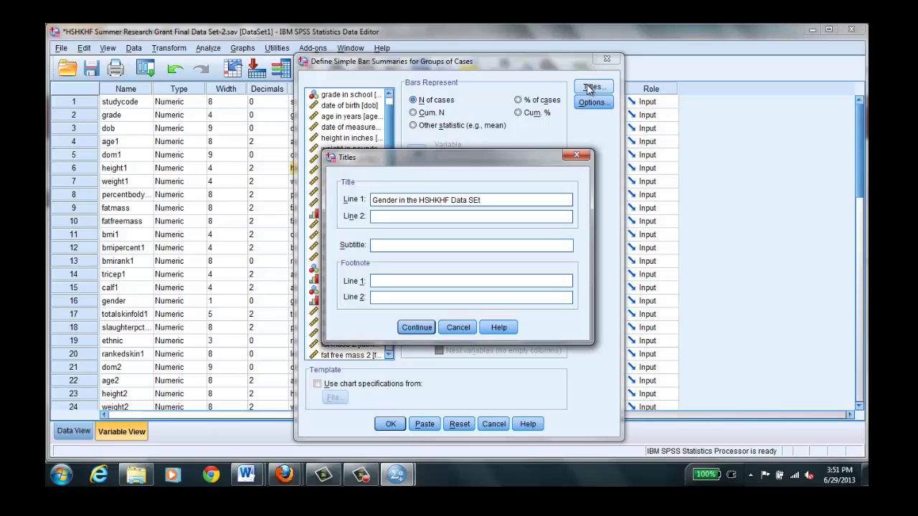
pyautogui.press('BackSpace')
pyautogui.write('et')
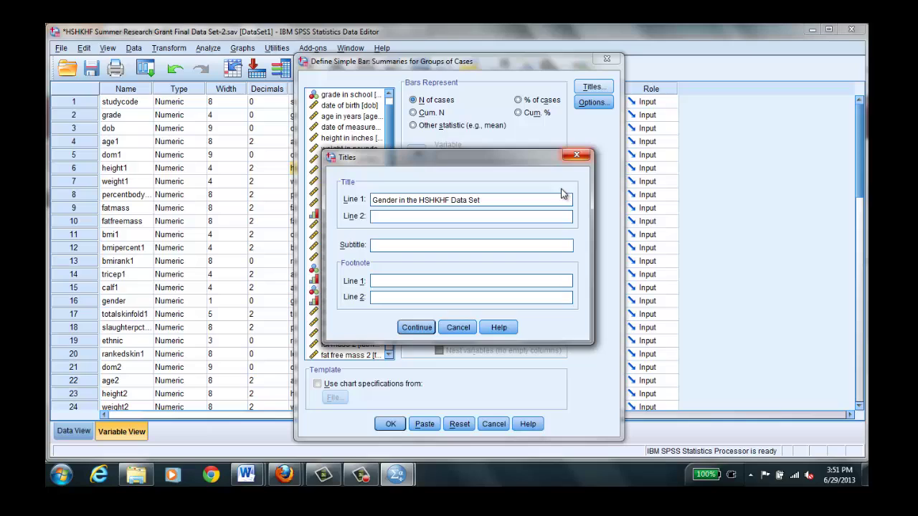
pyautogui.click(420, 327)
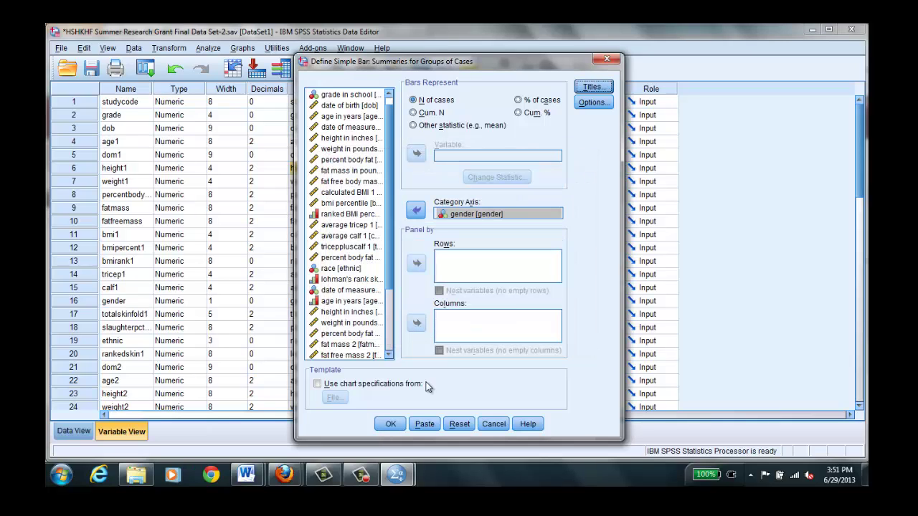
pyautogui.click(390, 424)
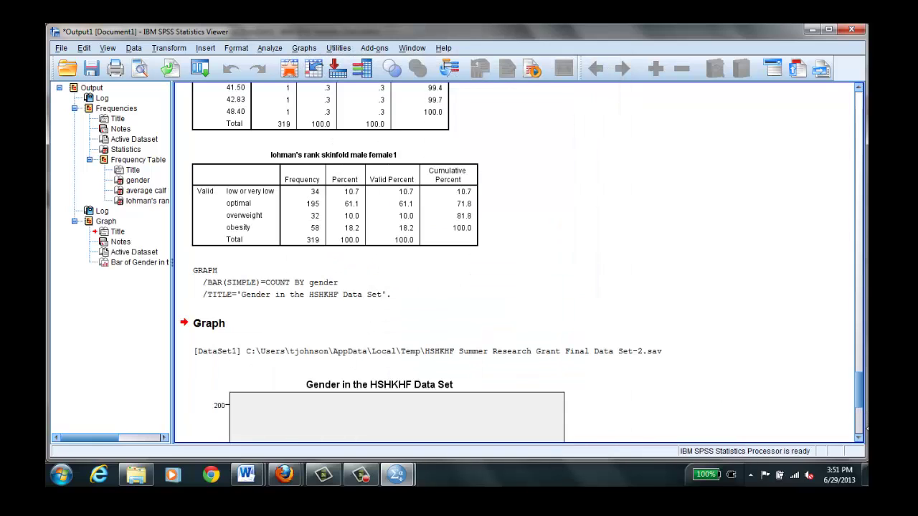
# Scroll to view the whole gender bar chart, then open the legacy chart types menu.
pyautogui.click(860, 438)
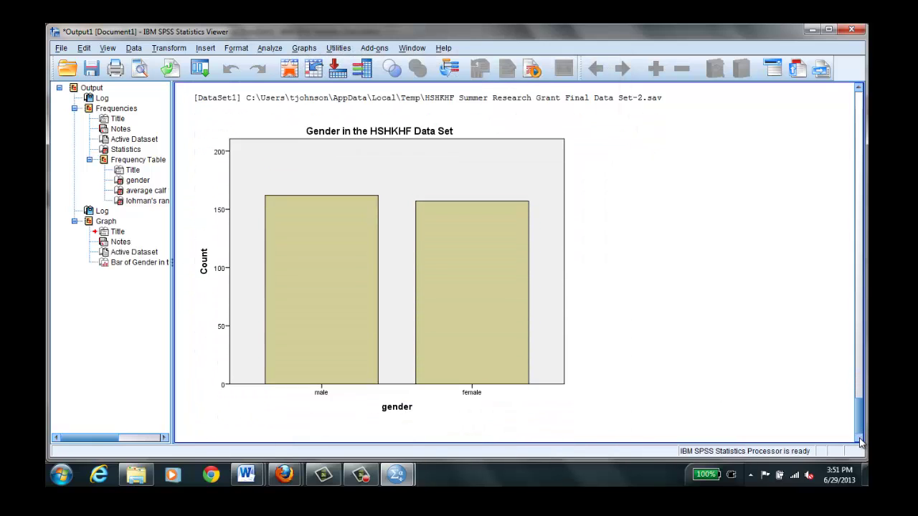
pyautogui.click(379, 195)
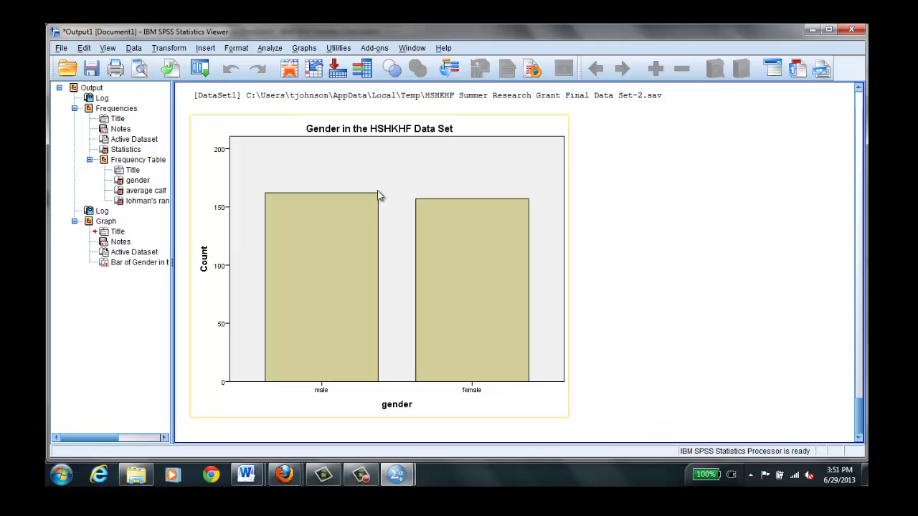
pyautogui.click(702, 322)
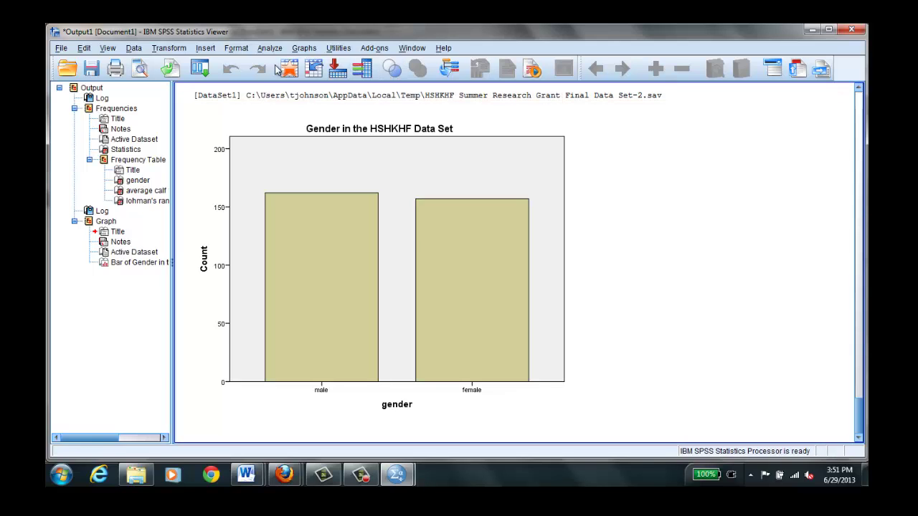
pyautogui.click(304, 48)
# Create a pie chart with slices defined by ranked BMI percentile, titled 'Ranked BMI'.
pyautogui.moveTo(318, 95)
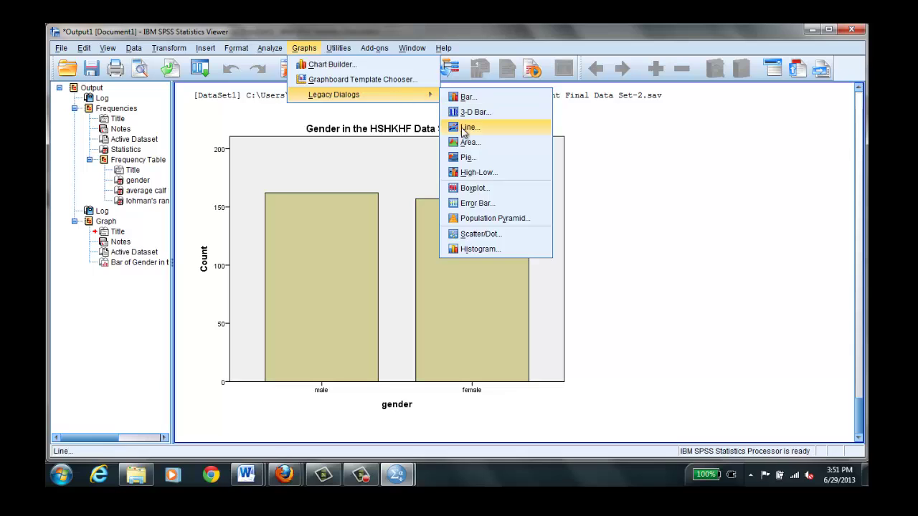
pyautogui.click(467, 157)
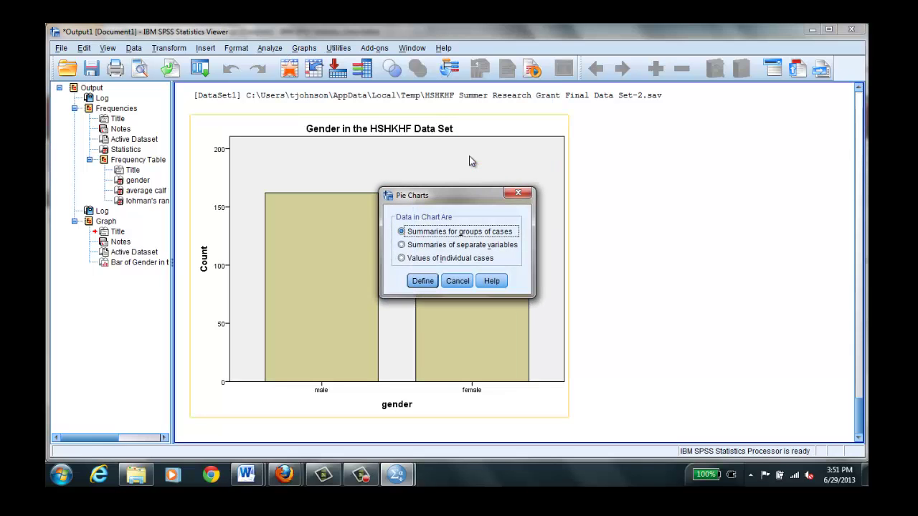
pyautogui.click(430, 281)
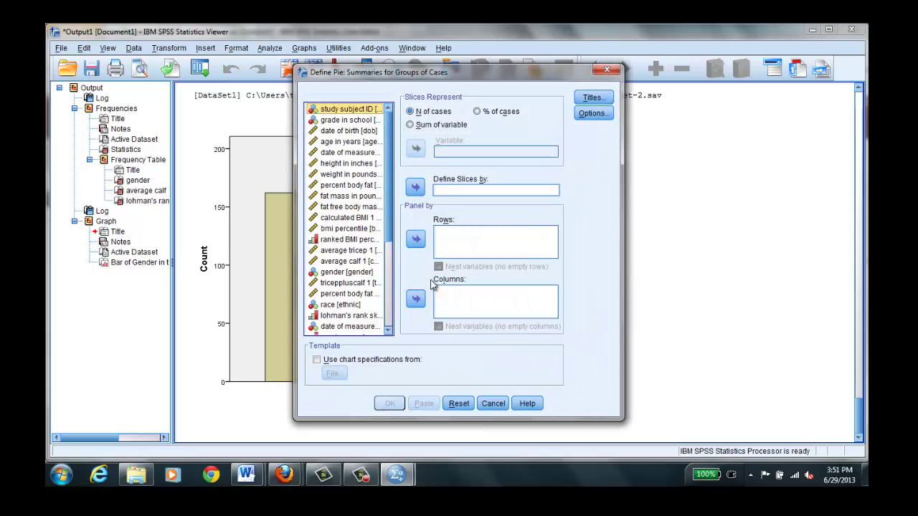
pyautogui.click(359, 241)
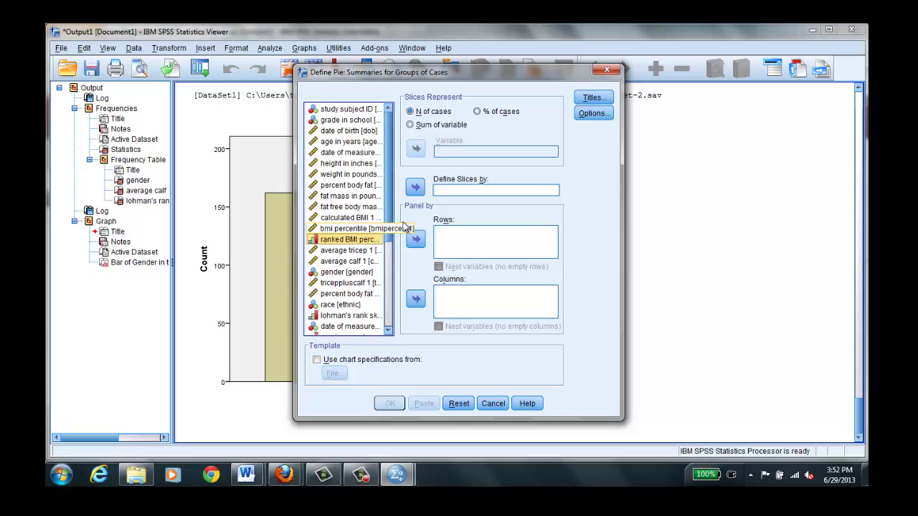
pyautogui.click(416, 187)
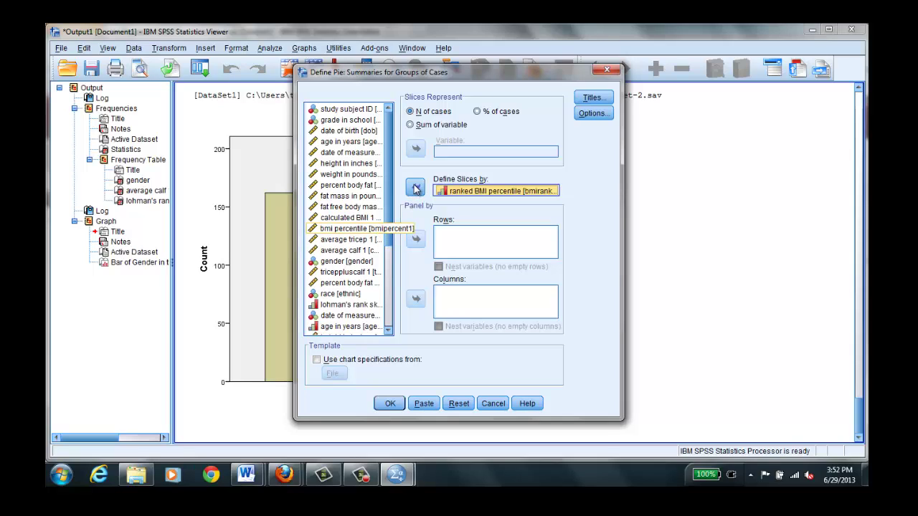
pyautogui.click(592, 98)
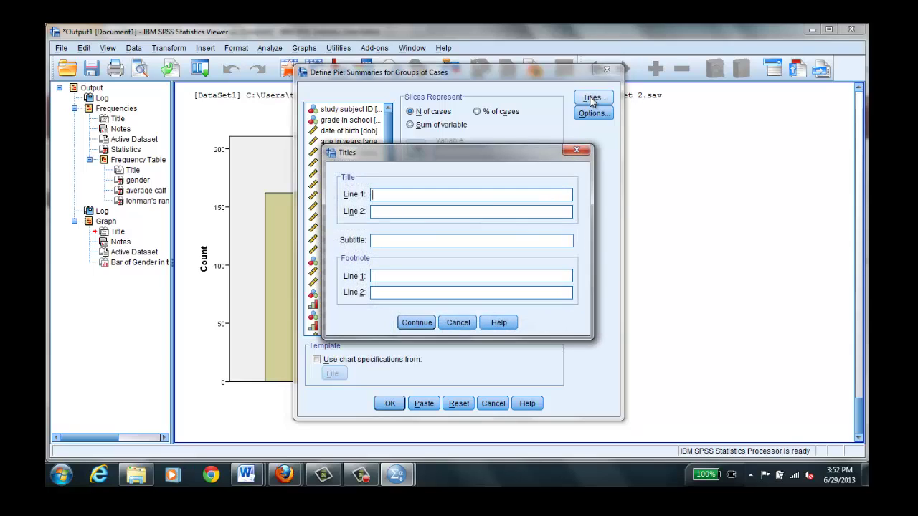
pyautogui.write('Ranked BMI')
pyautogui.click(420, 324)
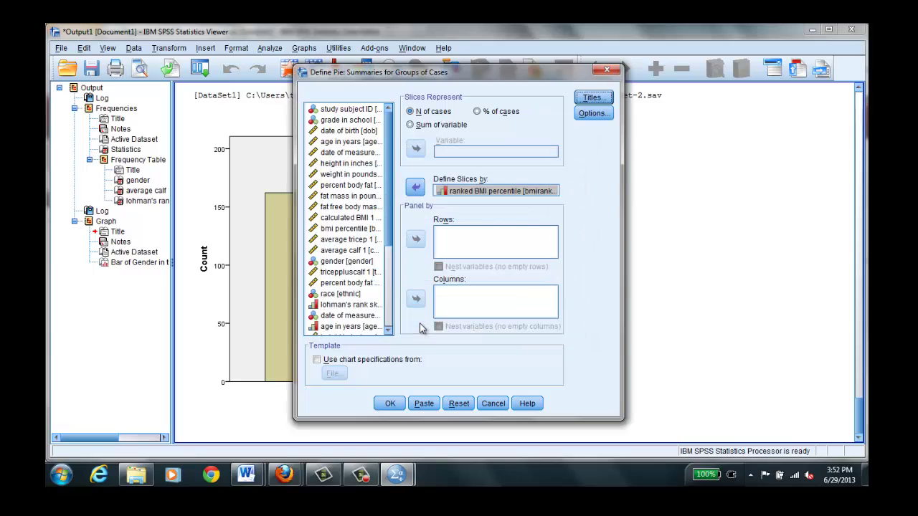
pyautogui.click(389, 403)
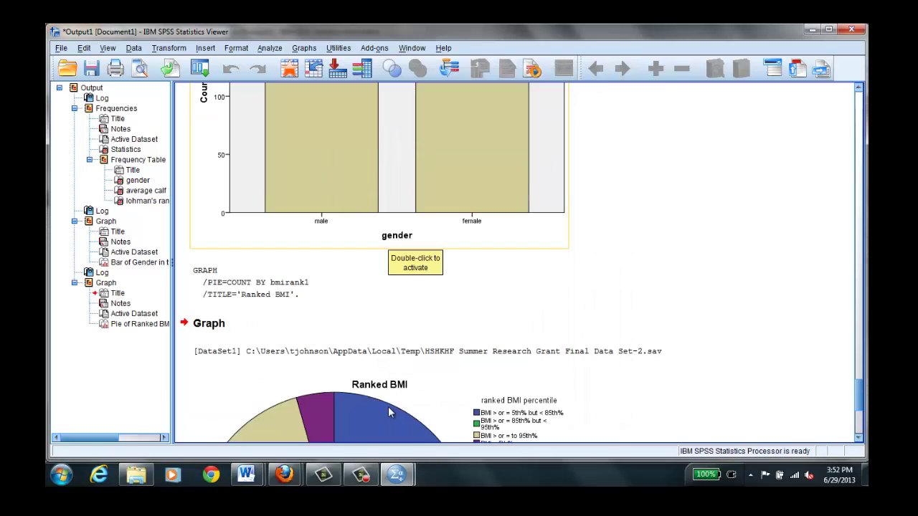
pyautogui.moveTo(860, 396); pyautogui.dragTo(862, 421)
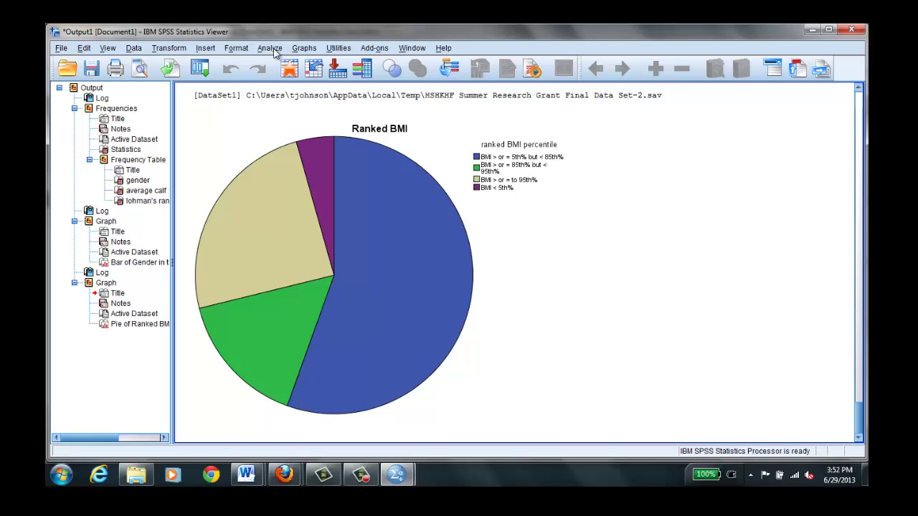
# Create a histogram of fat free body mass in pounds titled 'Fat Free Mass'.
pyautogui.click(304, 49)
pyautogui.moveTo(320, 99)
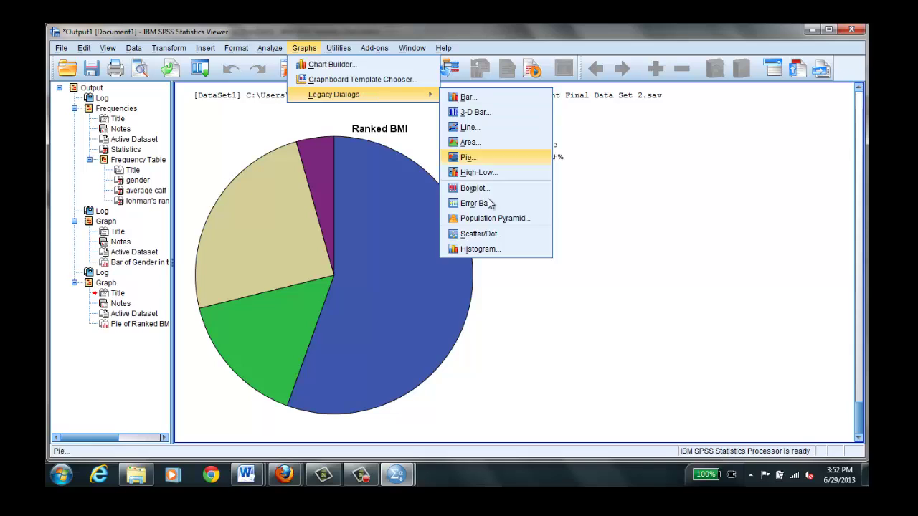
pyautogui.click(482, 249)
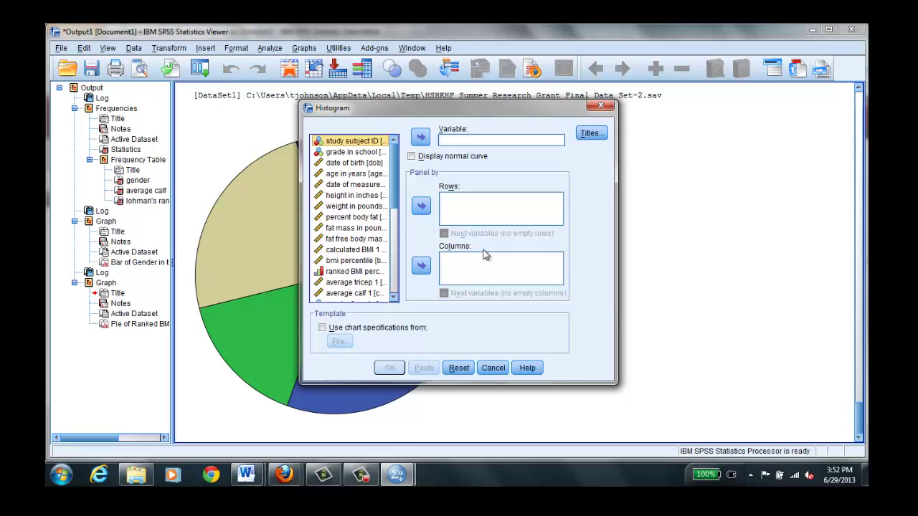
pyautogui.click(368, 238)
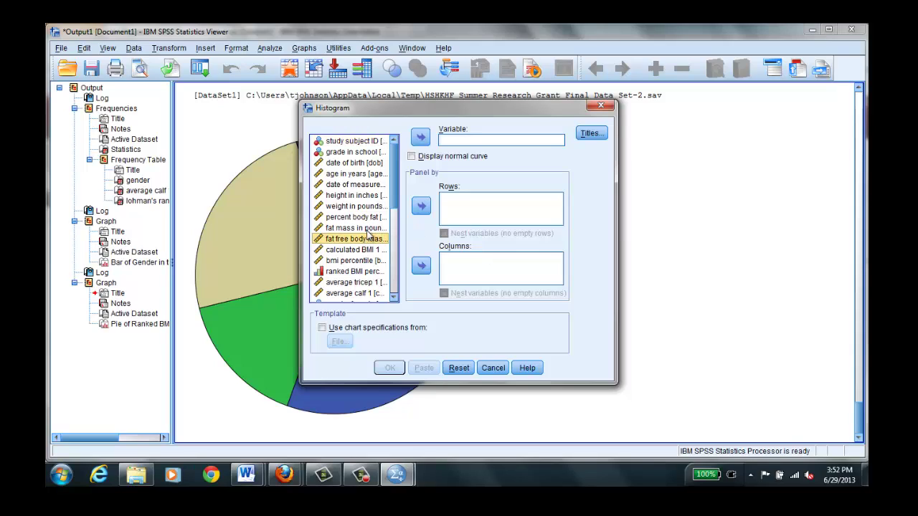
pyautogui.click(421, 140)
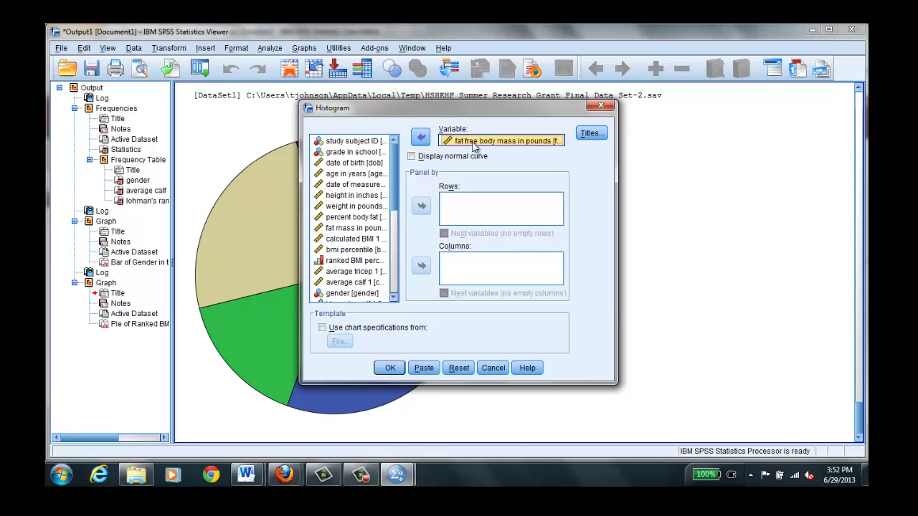
pyautogui.click(593, 138)
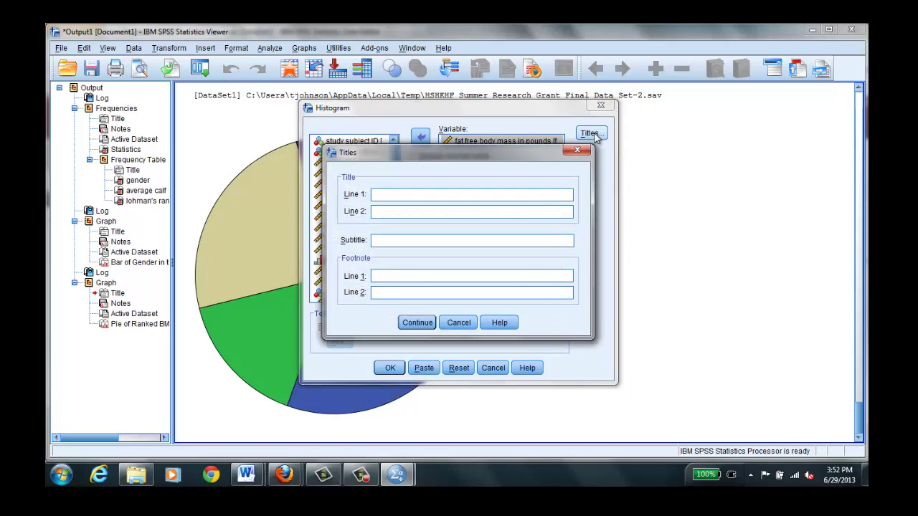
pyautogui.write('Fat Free Mass')
pyautogui.click(419, 322)
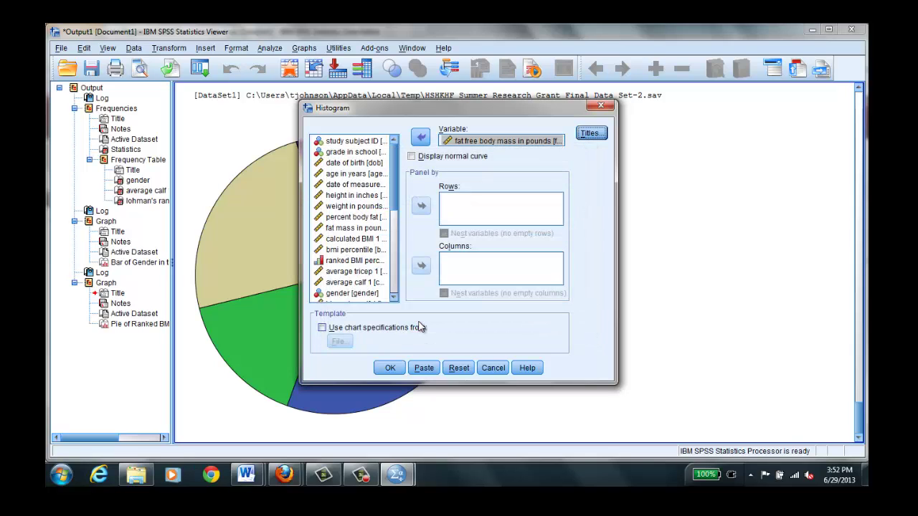
pyautogui.click(390, 368)
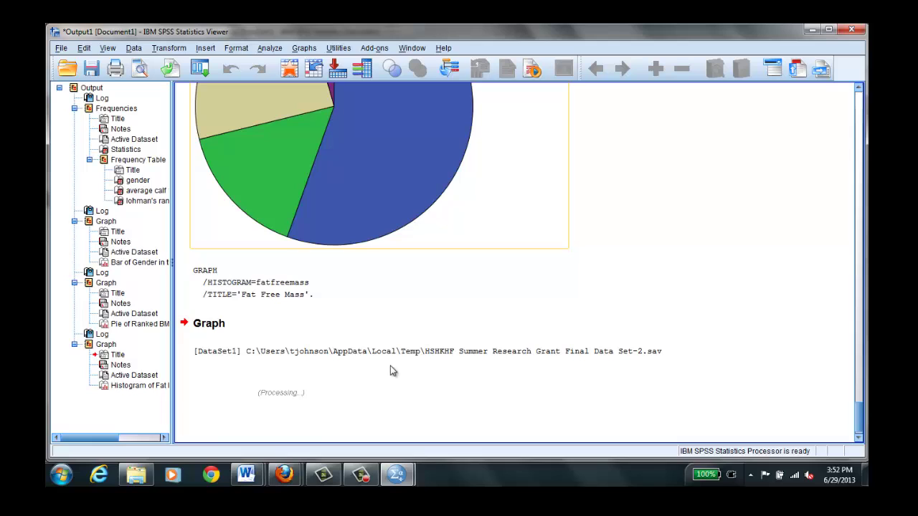
# Scroll down to show the whole Fat Free Mass histogram and select it.
pyautogui.click(859, 437)
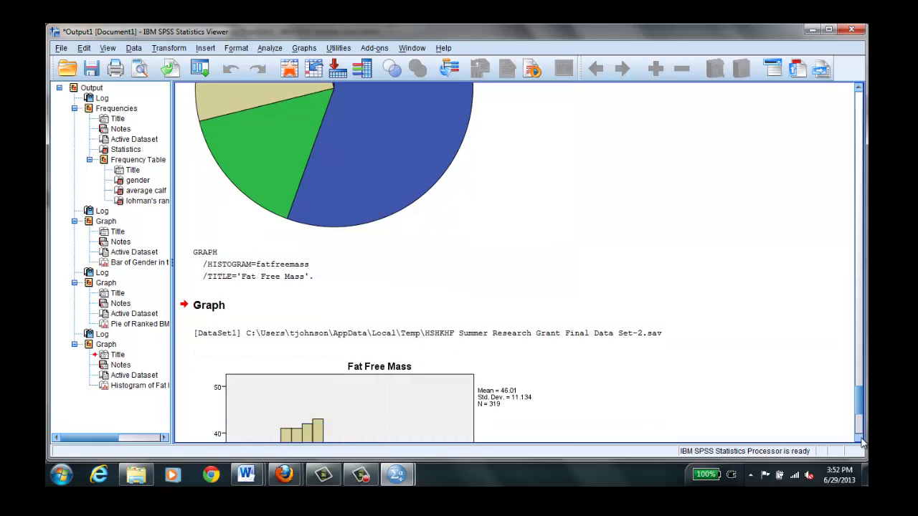
pyautogui.scroll(-10, 861, 441)
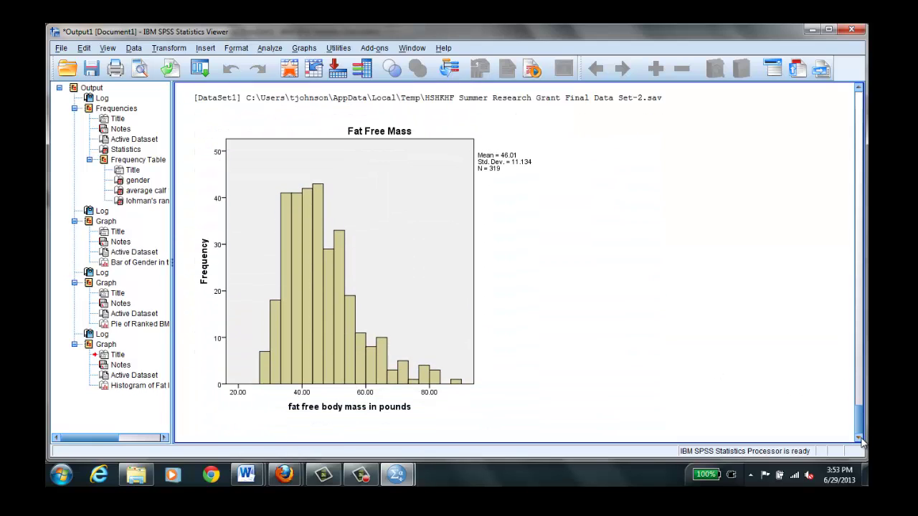
pyautogui.click(322, 250)
# Plot a simple line chart of case counts by ranked BMI percentile and bring it into view.
pyautogui.click(305, 51)
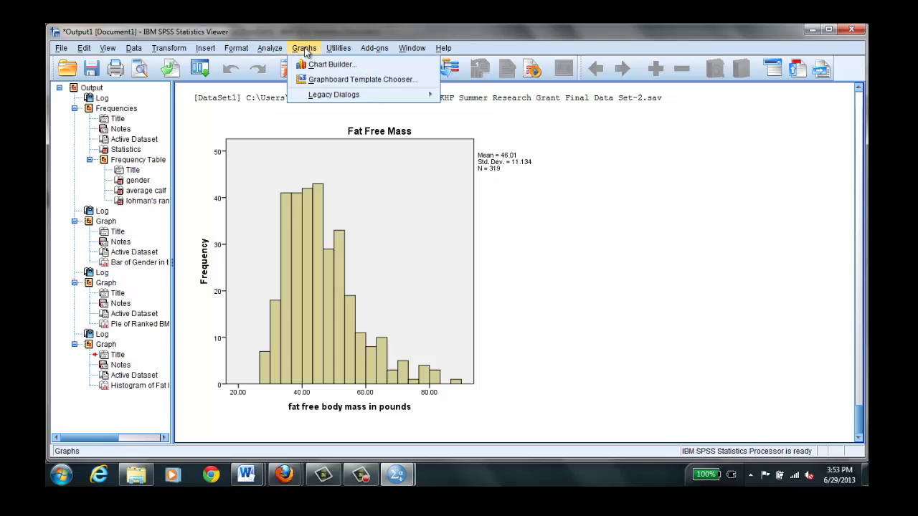
pyautogui.moveTo(322, 96)
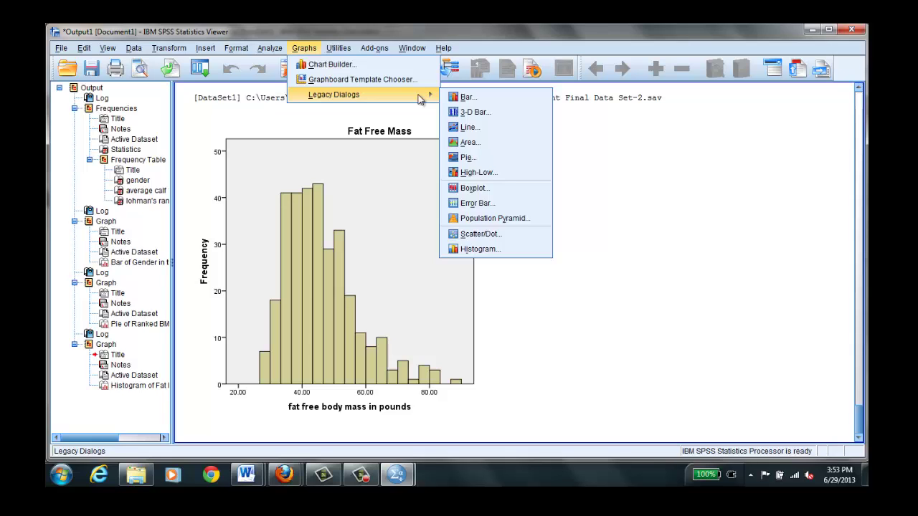
pyautogui.click(469, 127)
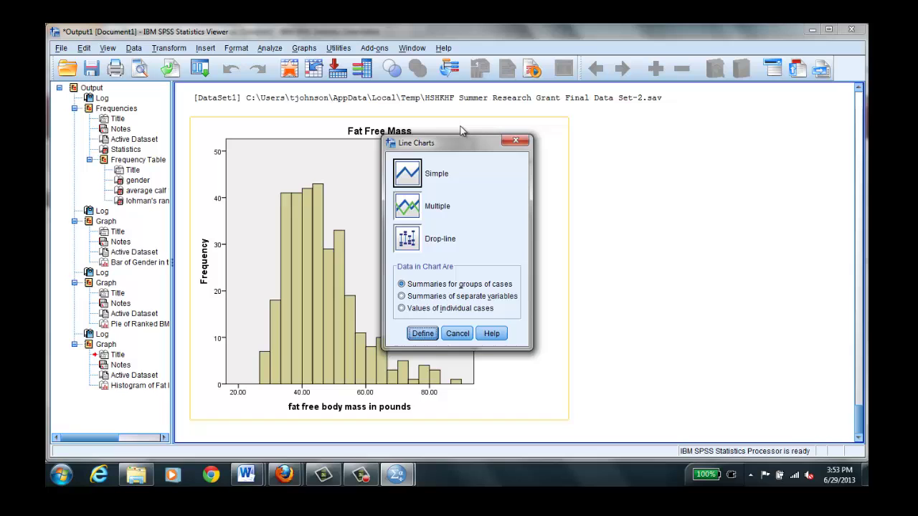
pyautogui.click(423, 333)
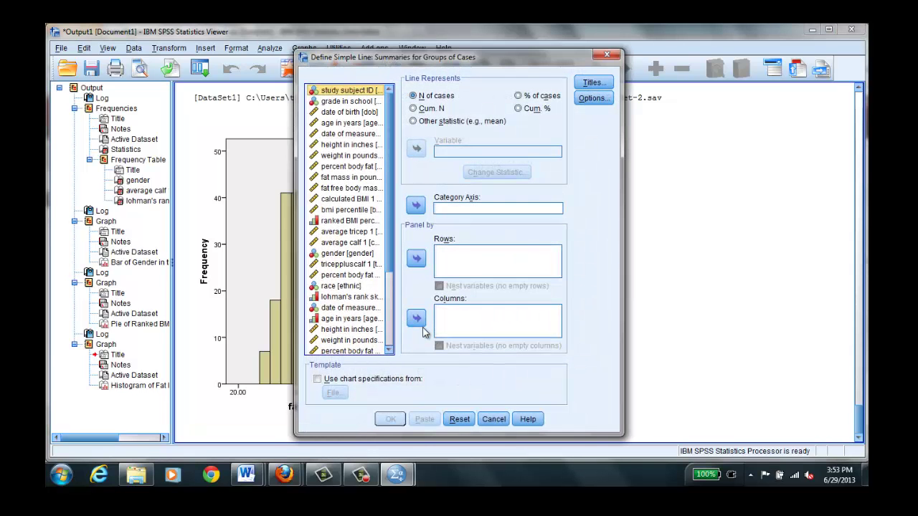
pyautogui.click(358, 220)
pyautogui.click(416, 205)
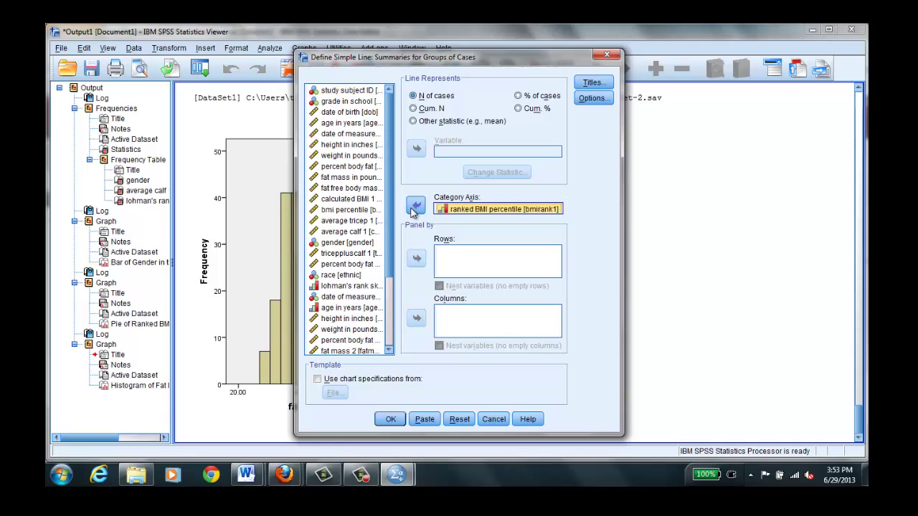
pyautogui.click(391, 420)
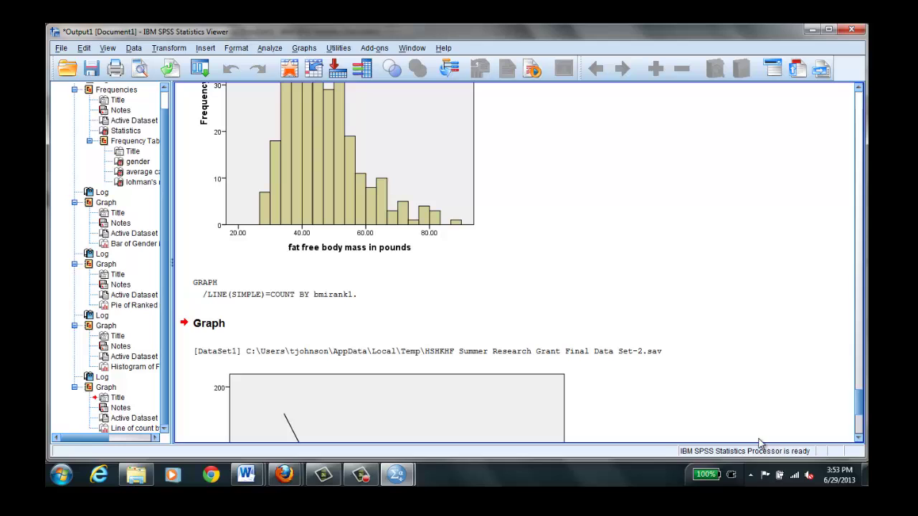
pyautogui.click(858, 439)
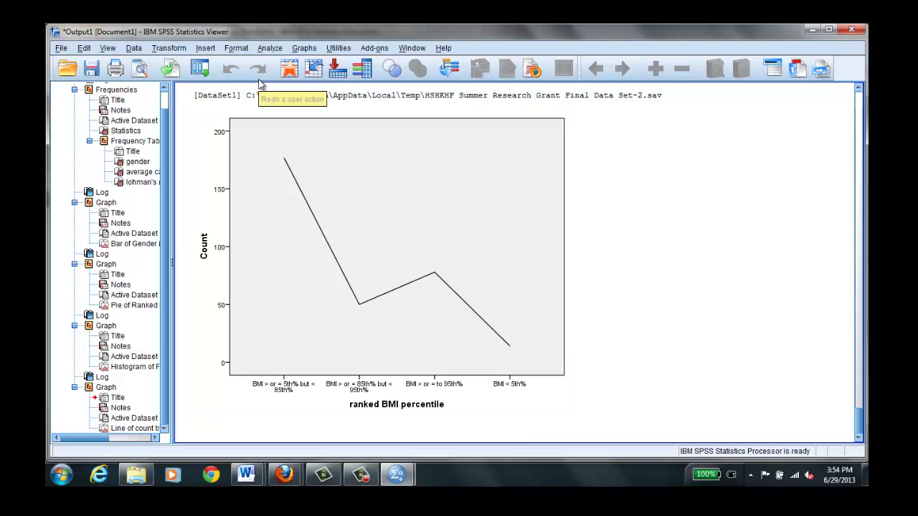
# Run Explore on age in years with a stem-and-leaf plot, displaying plots only.
pyautogui.click(268, 51)
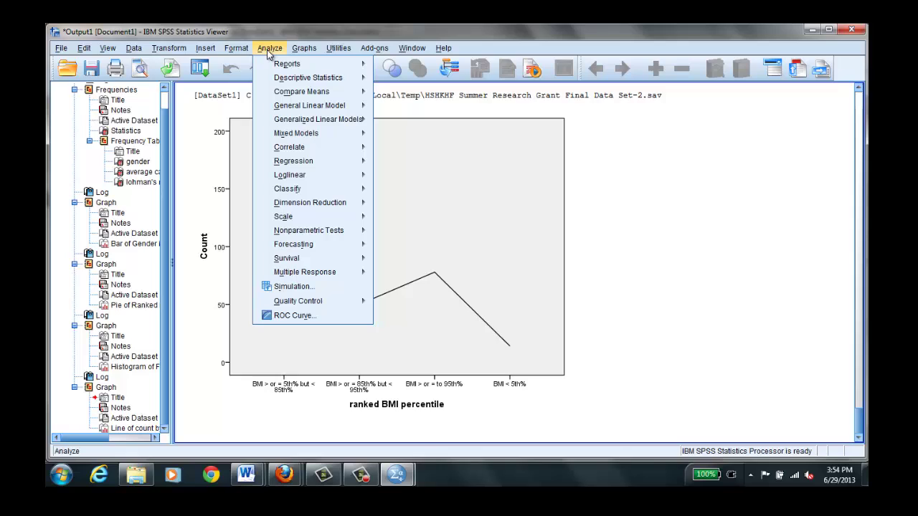
pyautogui.moveTo(288, 79)
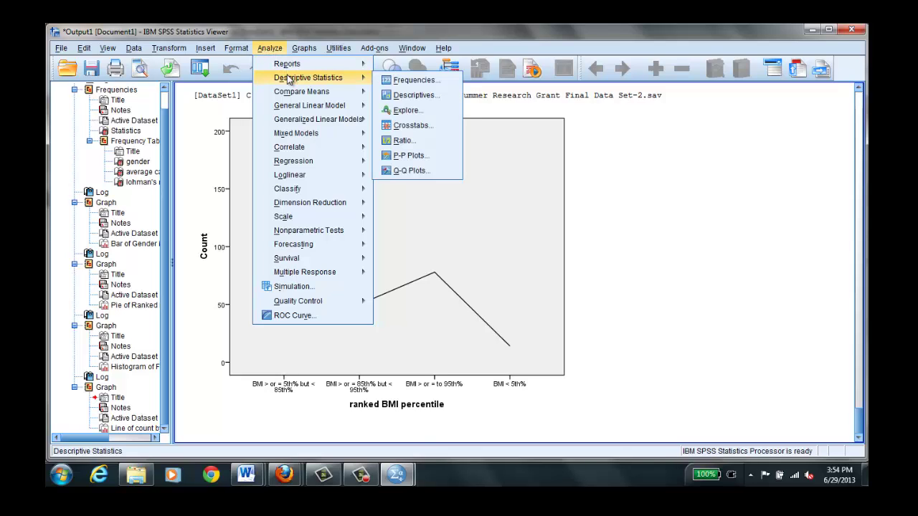
pyautogui.click(408, 111)
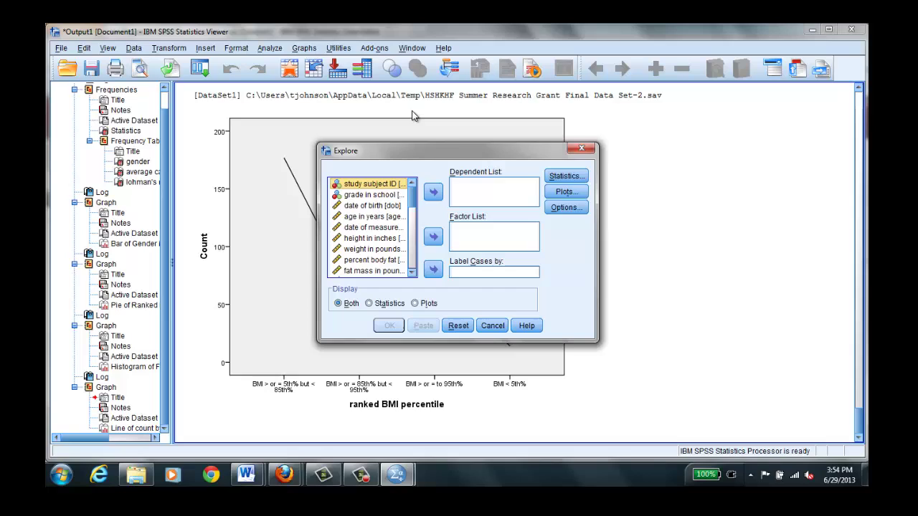
pyautogui.click(385, 217)
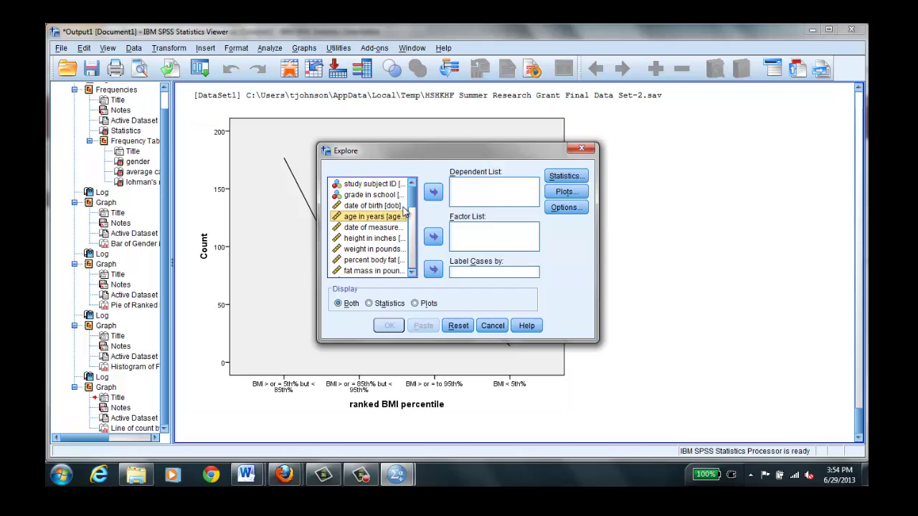
pyautogui.click(433, 192)
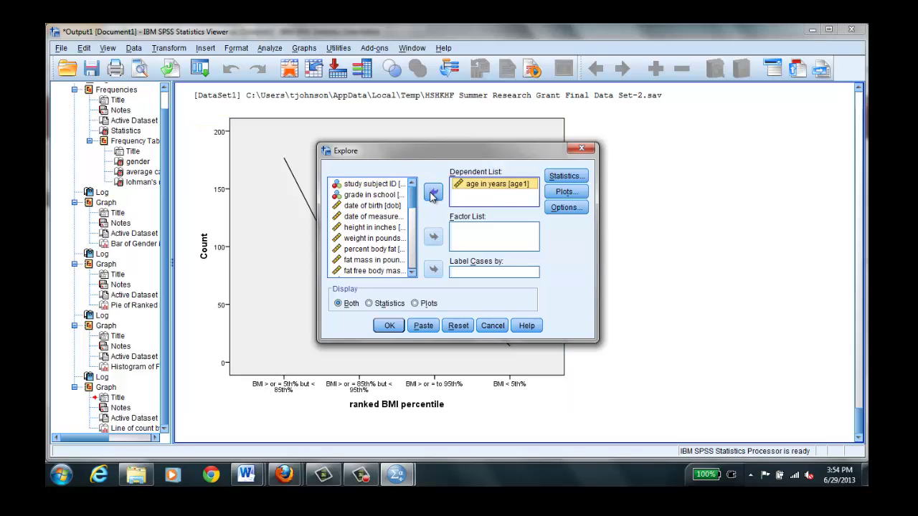
pyautogui.click(565, 193)
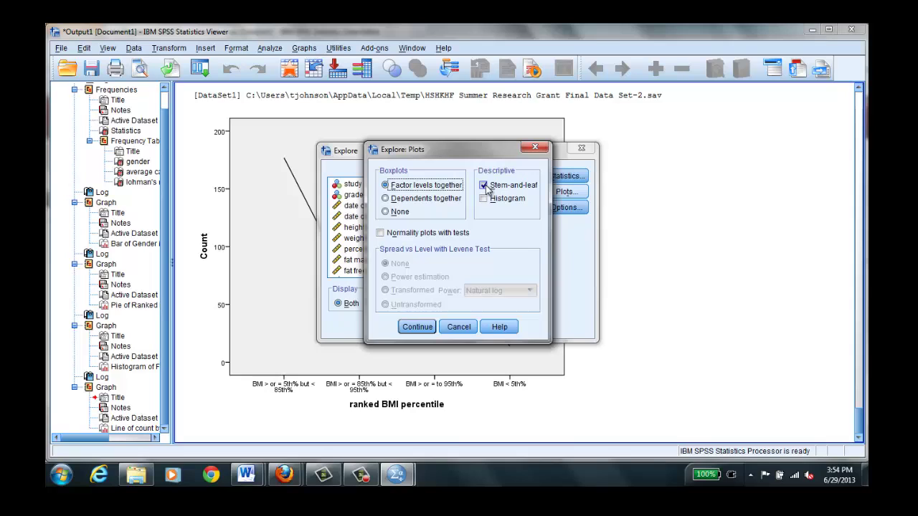
pyautogui.click(418, 327)
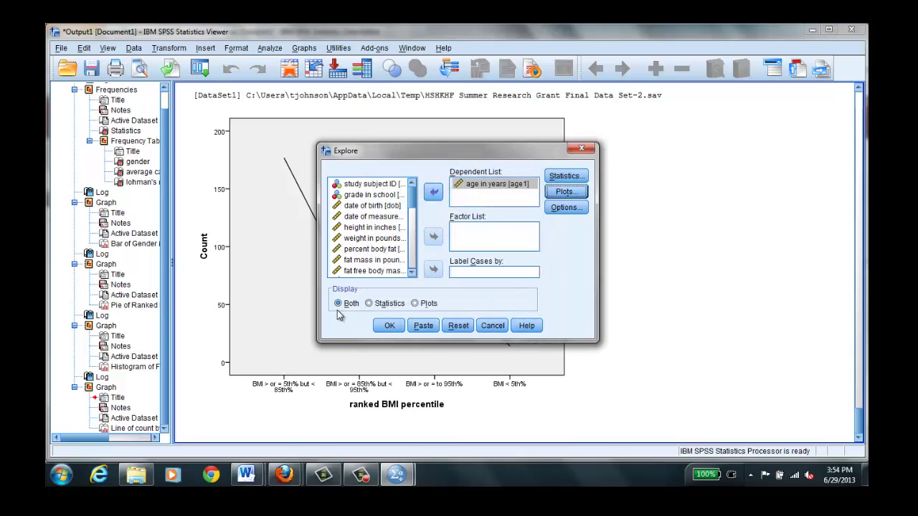
pyautogui.click(415, 304)
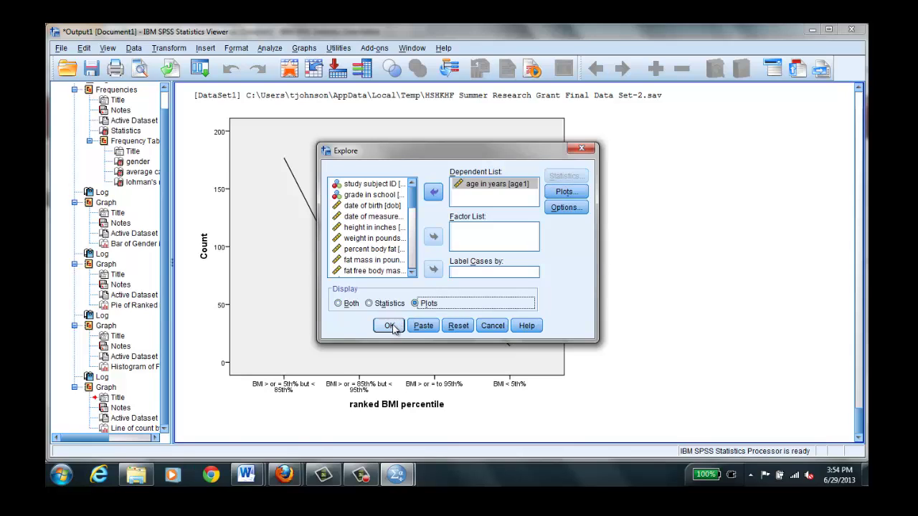
pyautogui.click(389, 326)
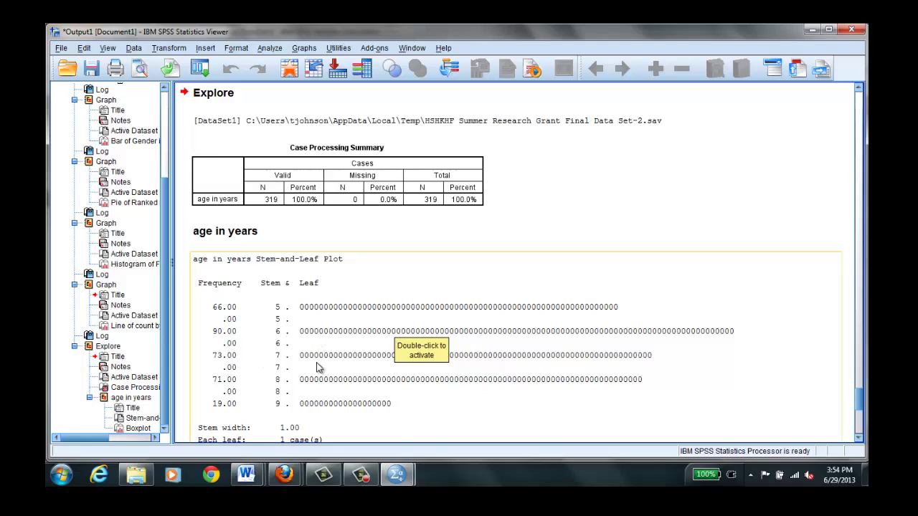
# Rerun the age in years Explore with grade in school as the factor.
pyautogui.click(270, 49)
pyautogui.moveTo(283, 79)
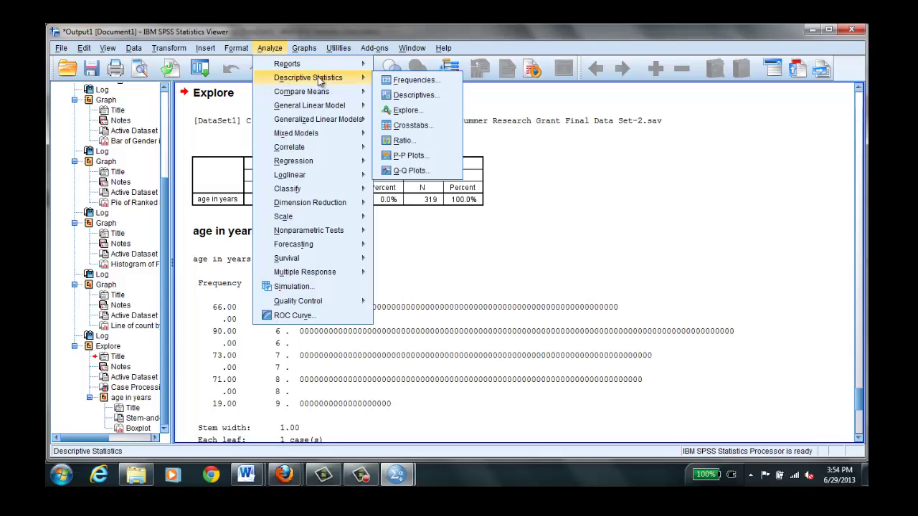
pyautogui.click(396, 112)
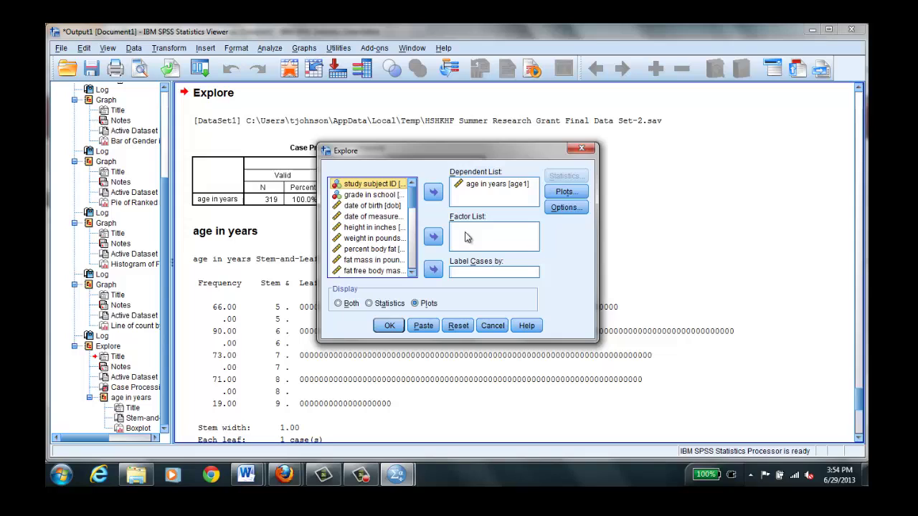
pyautogui.click(365, 196)
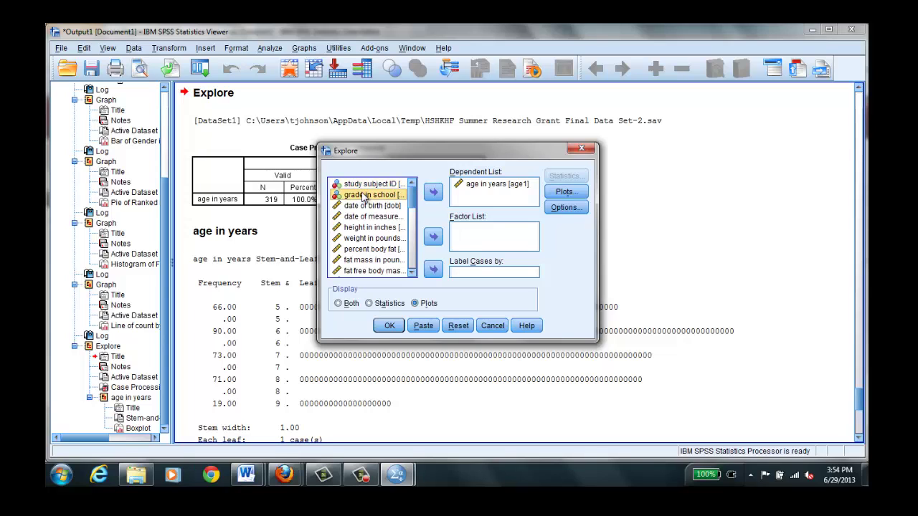
pyautogui.click(432, 238)
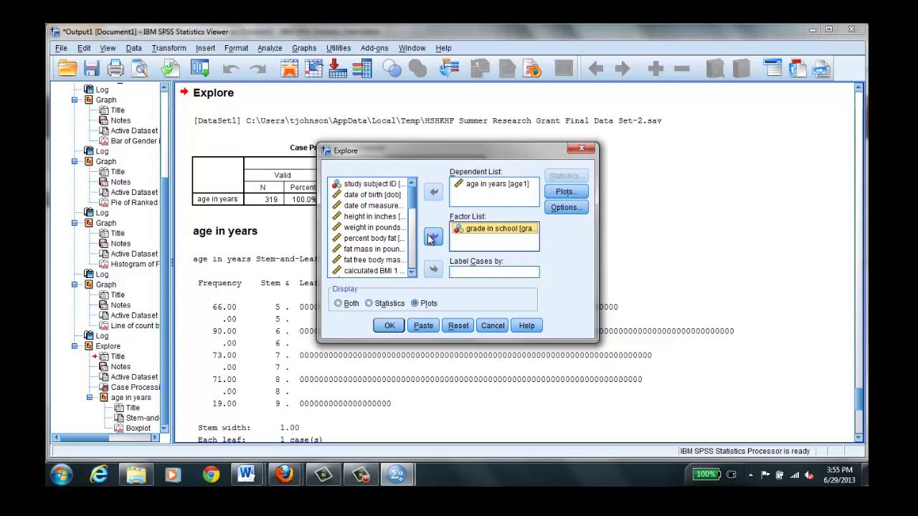
pyautogui.click(388, 326)
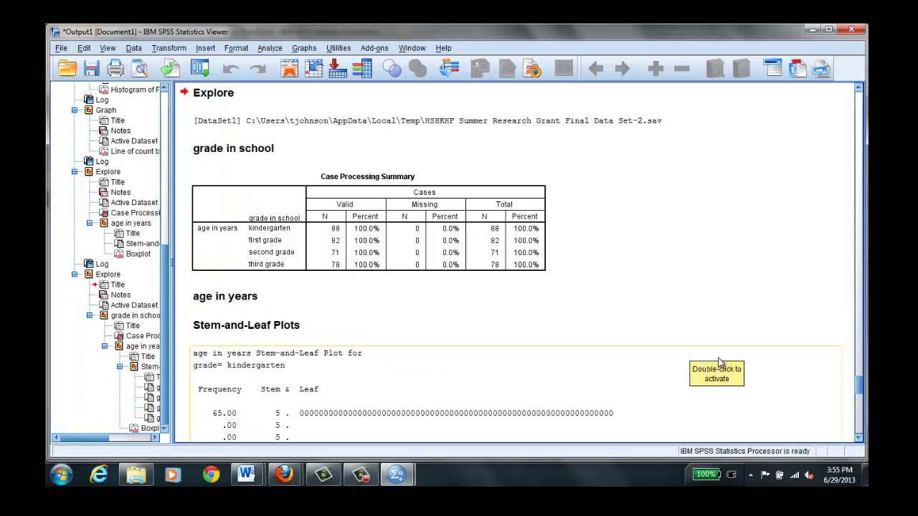
# Scroll through the kindergarten, first-grade and second-grade stem-and-leaf plots.
pyautogui.click(859, 437)
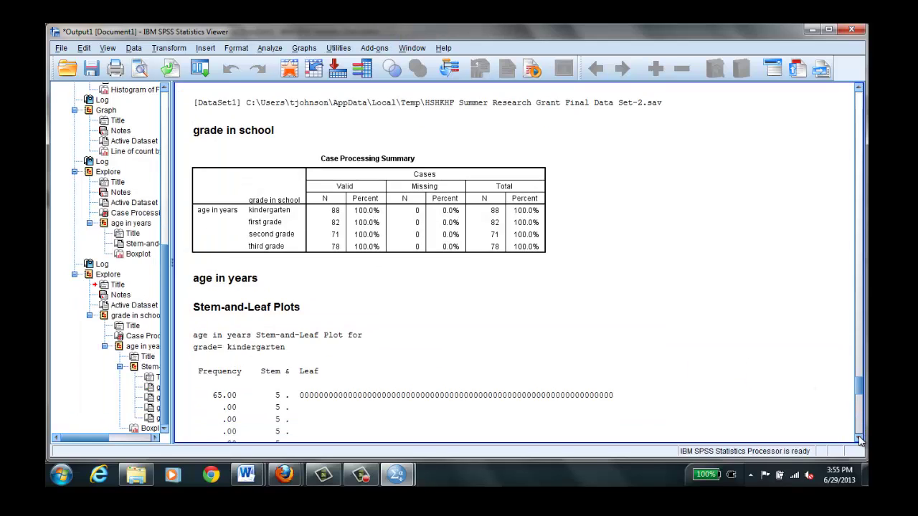
pyautogui.scroll(-2, 860, 441)
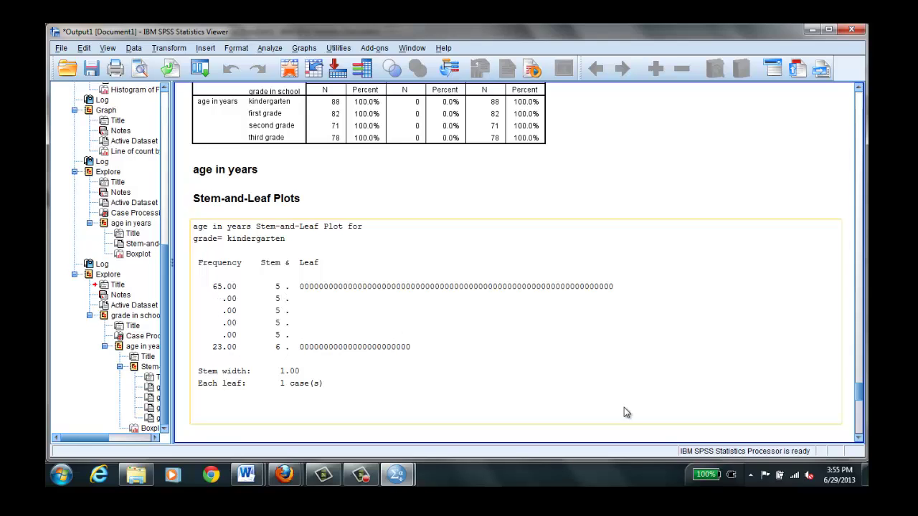
pyautogui.click(859, 438)
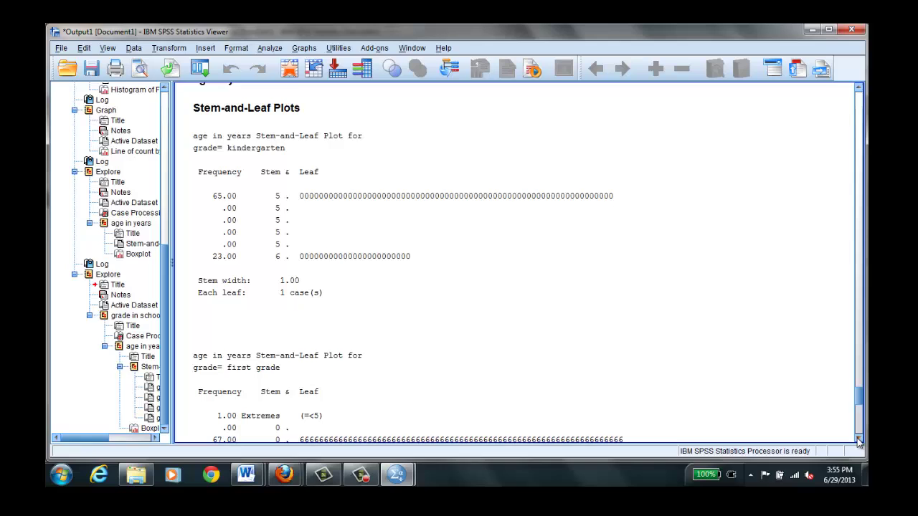
pyautogui.click(859, 438)
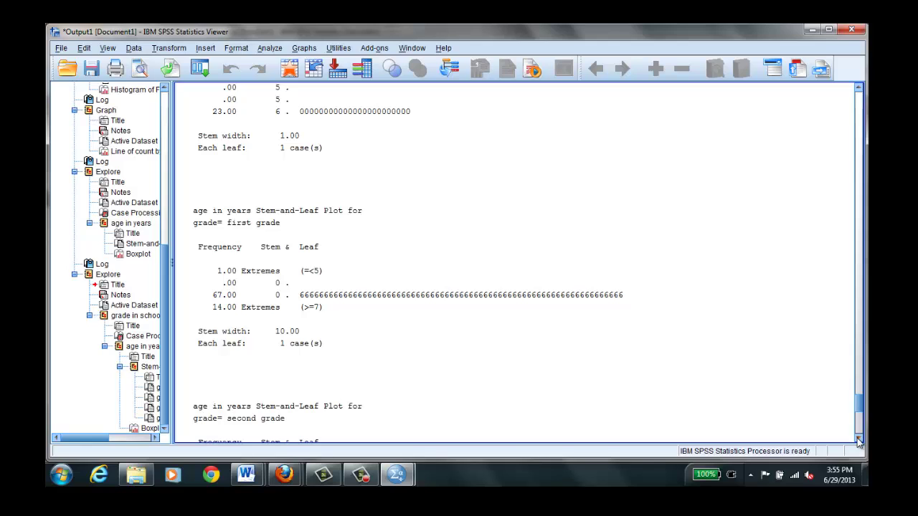
pyautogui.click(859, 438)
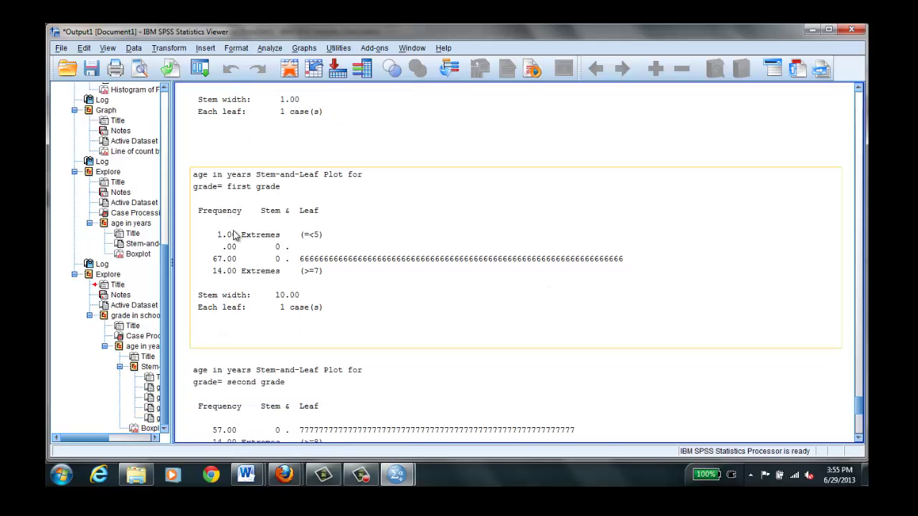